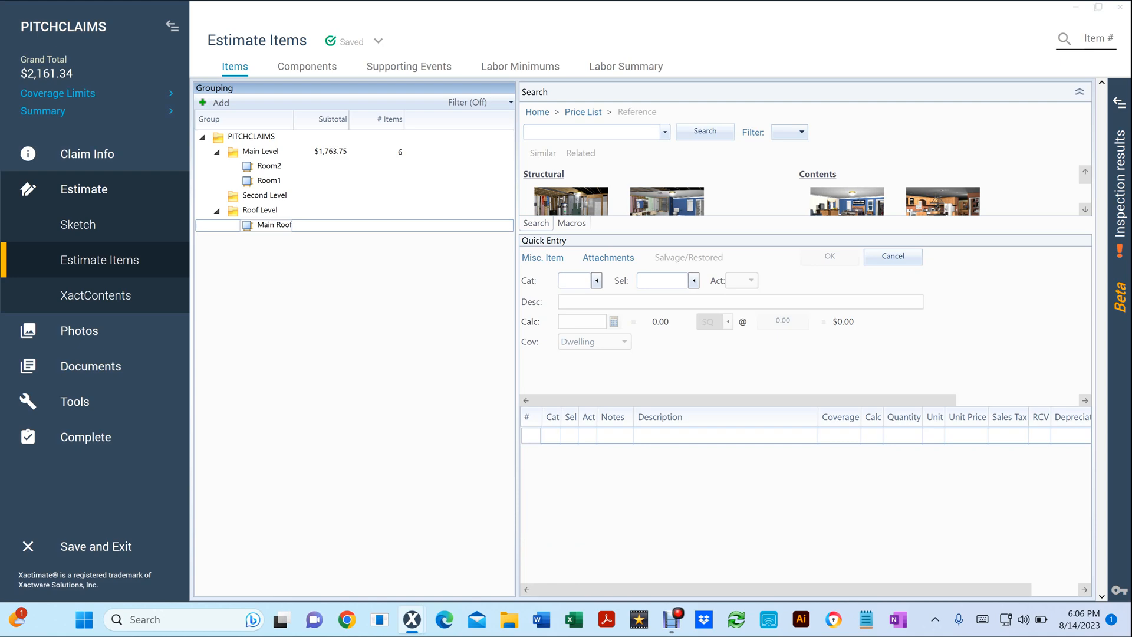
Export the roof annotations of the sketch's Roof Level to Excel, replacing the existing Pitch.csv on the Desktop
left_click(78, 224)
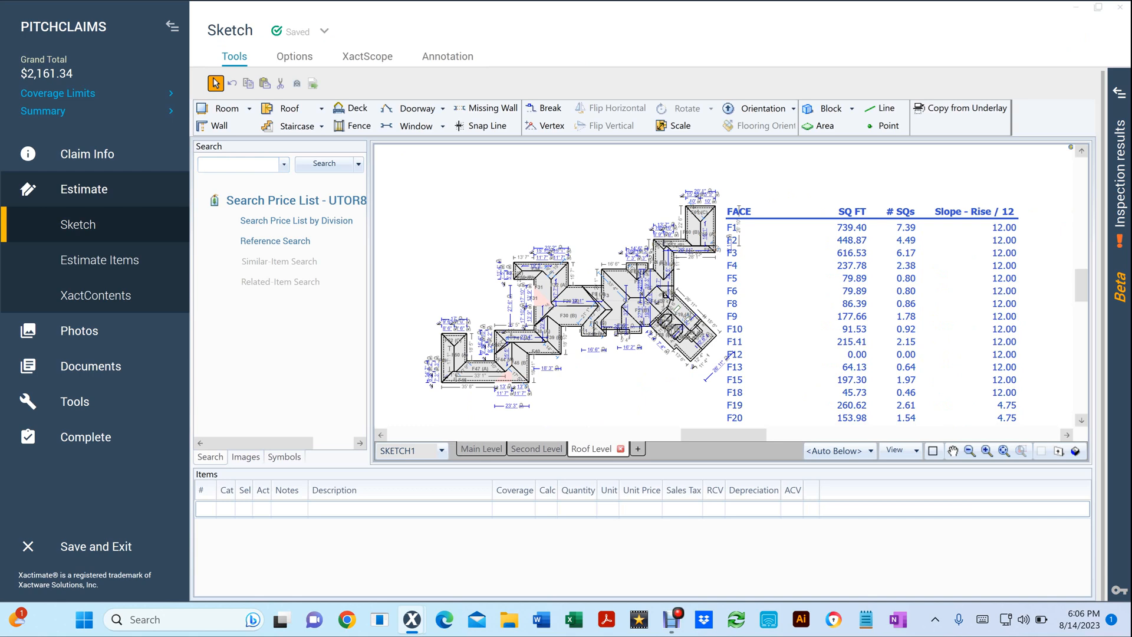
left_click(852, 279)
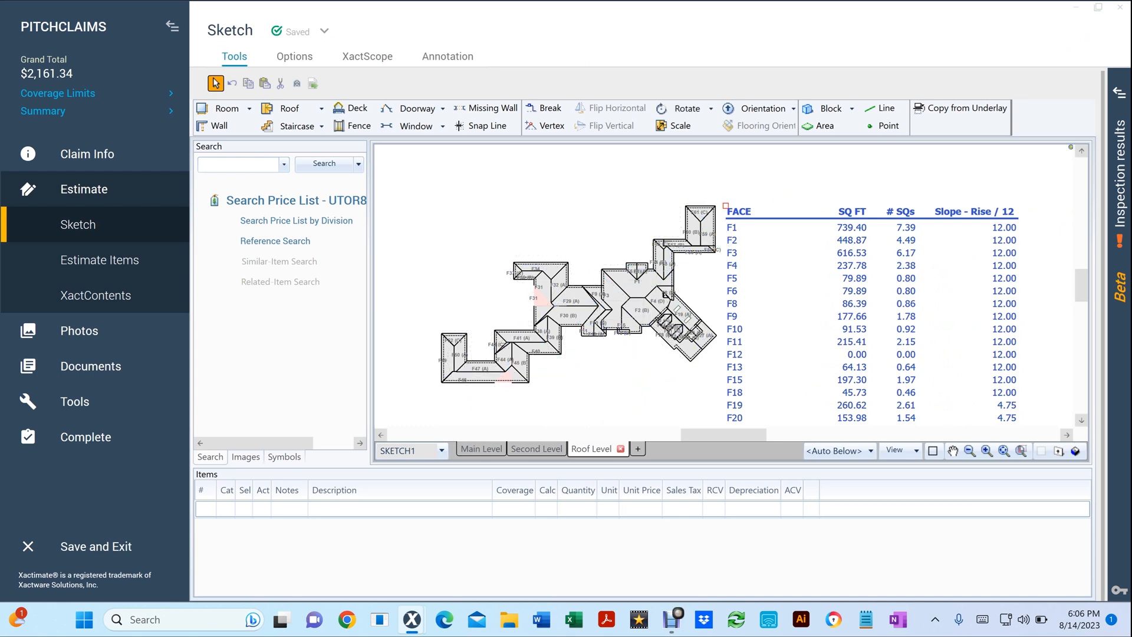
right_click(726, 207)
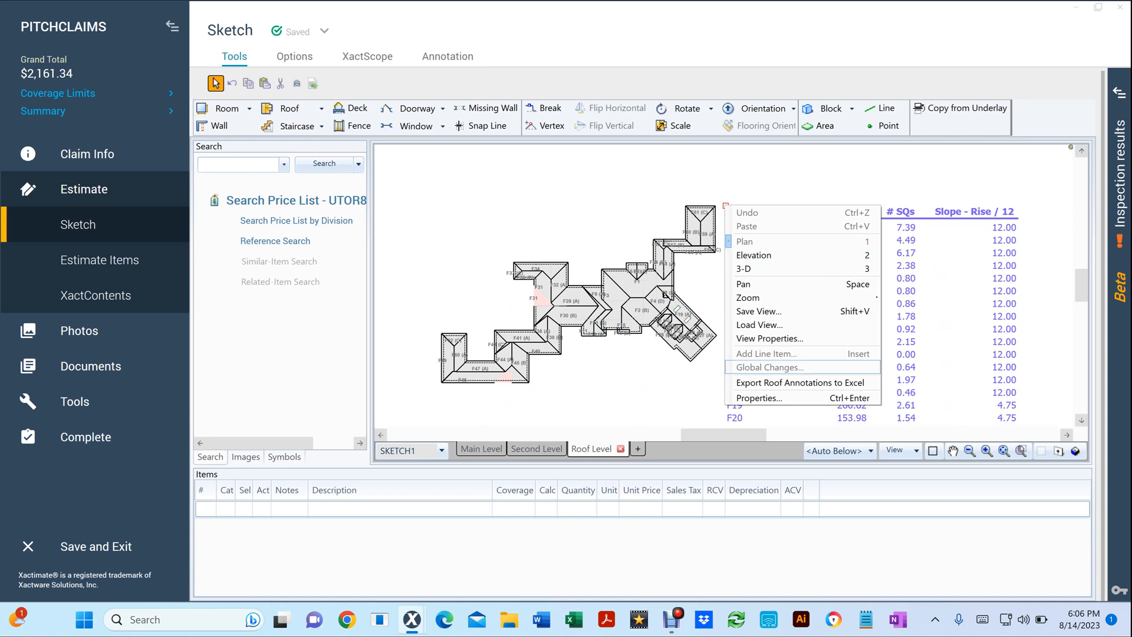
left_click(800, 383)
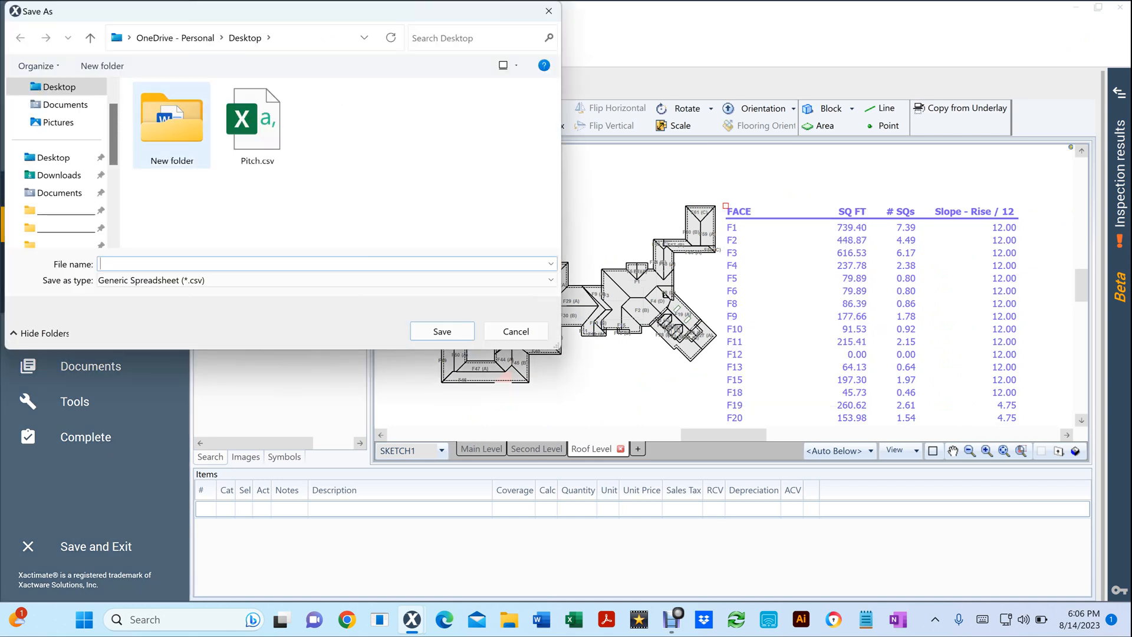
left_click(257, 125)
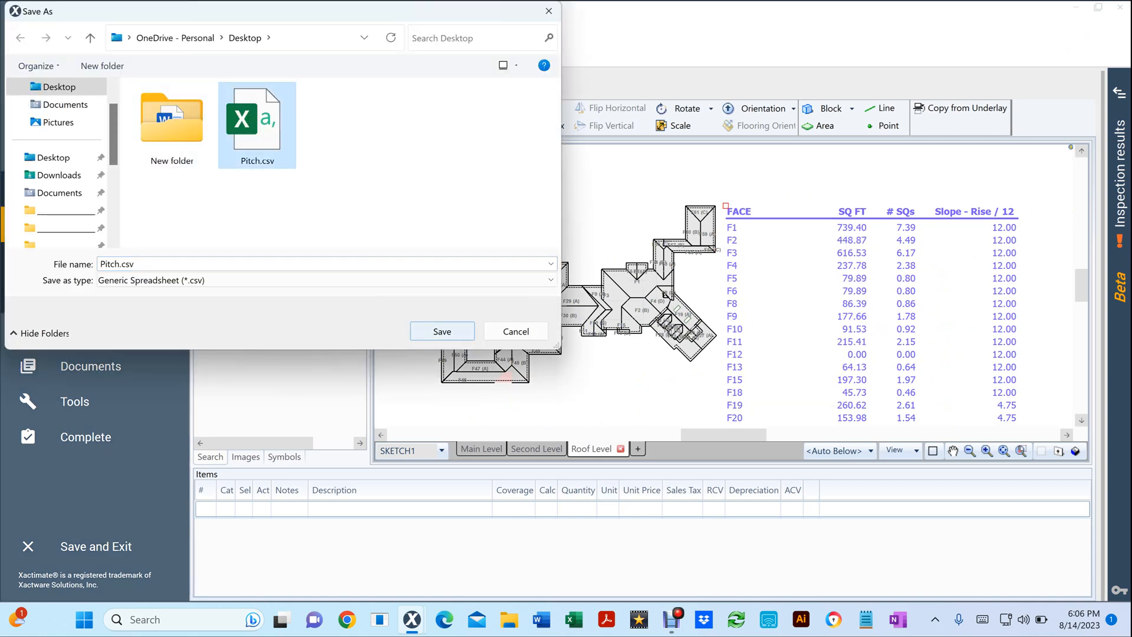
left_click(442, 331)
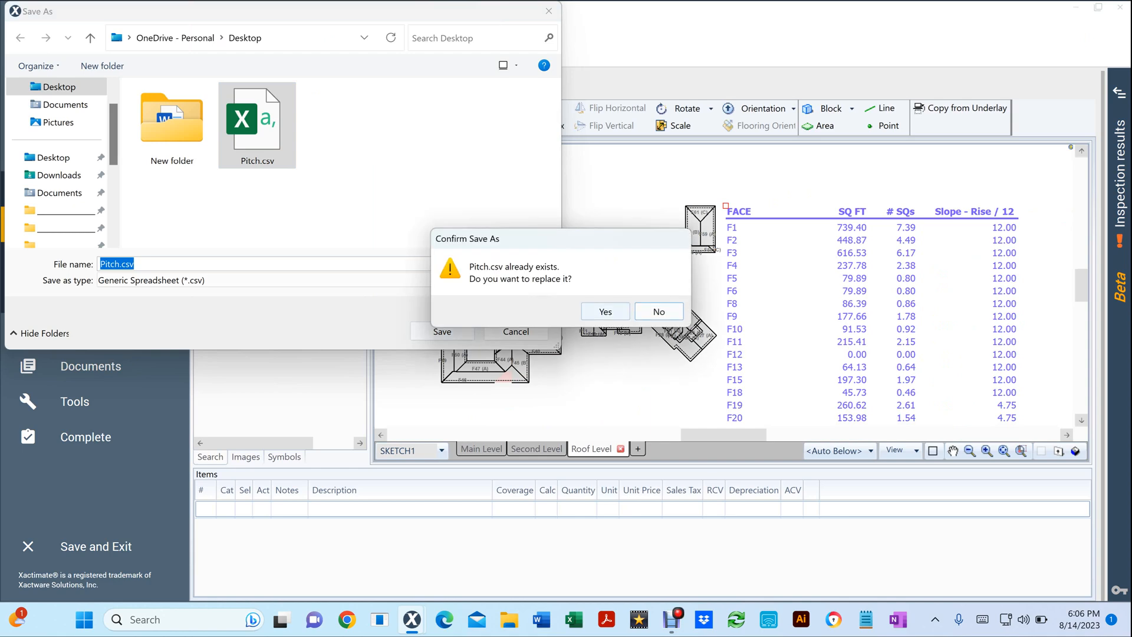
left_click(606, 310)
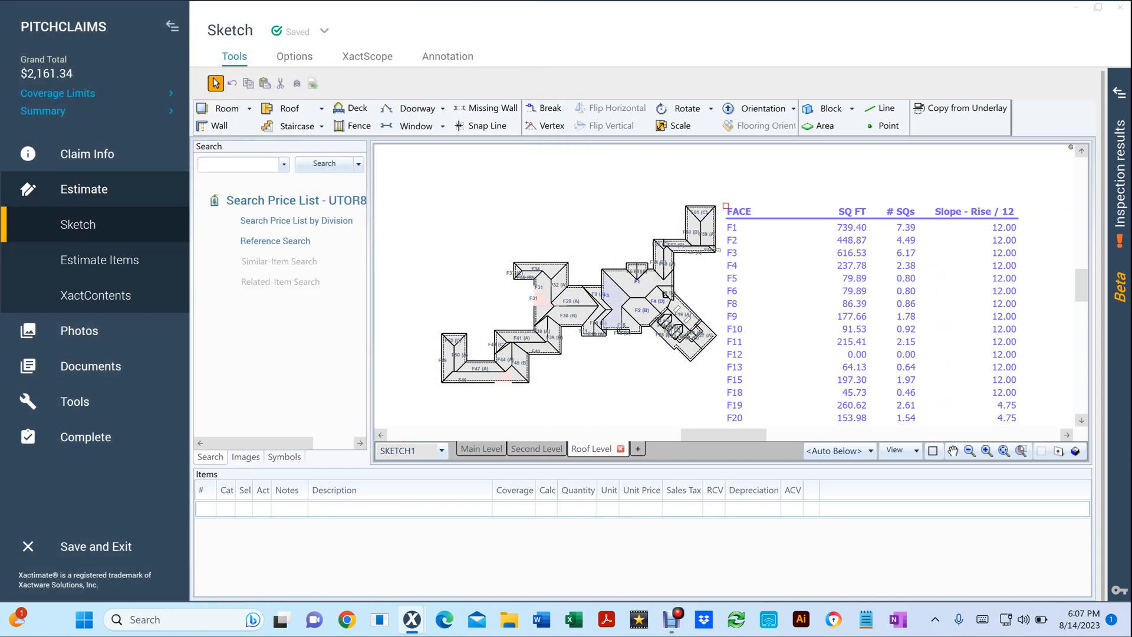
Open Pitch.csv from the Desktop in Excel and run the macro that groups the roof faces by pitch
key("super+d")
key("Return")
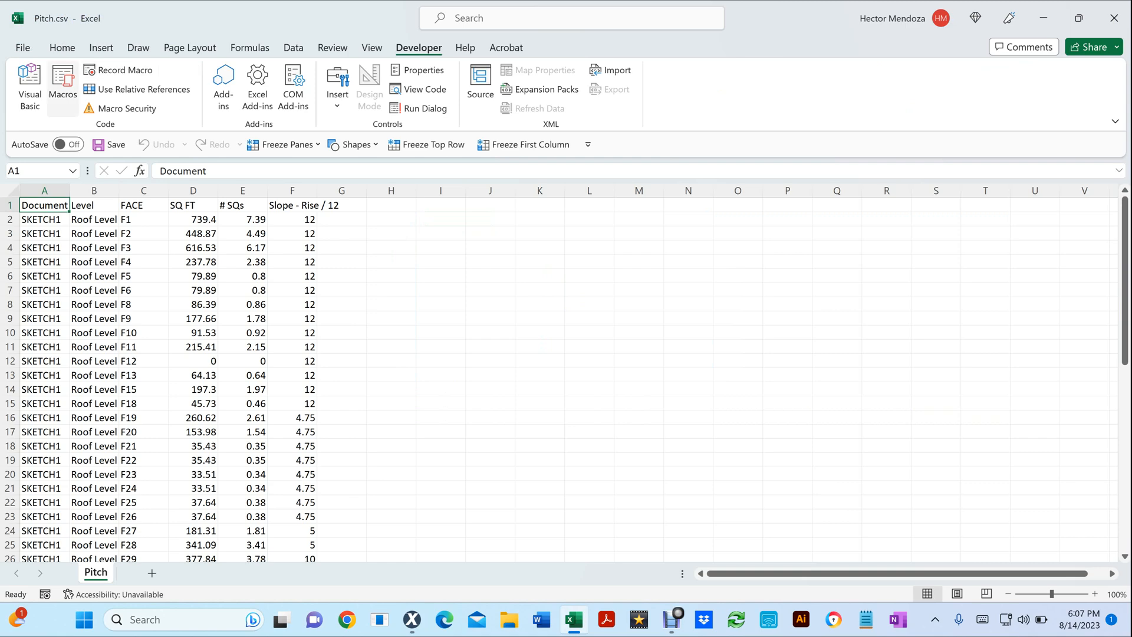
key("alt+F8")
key("Return")
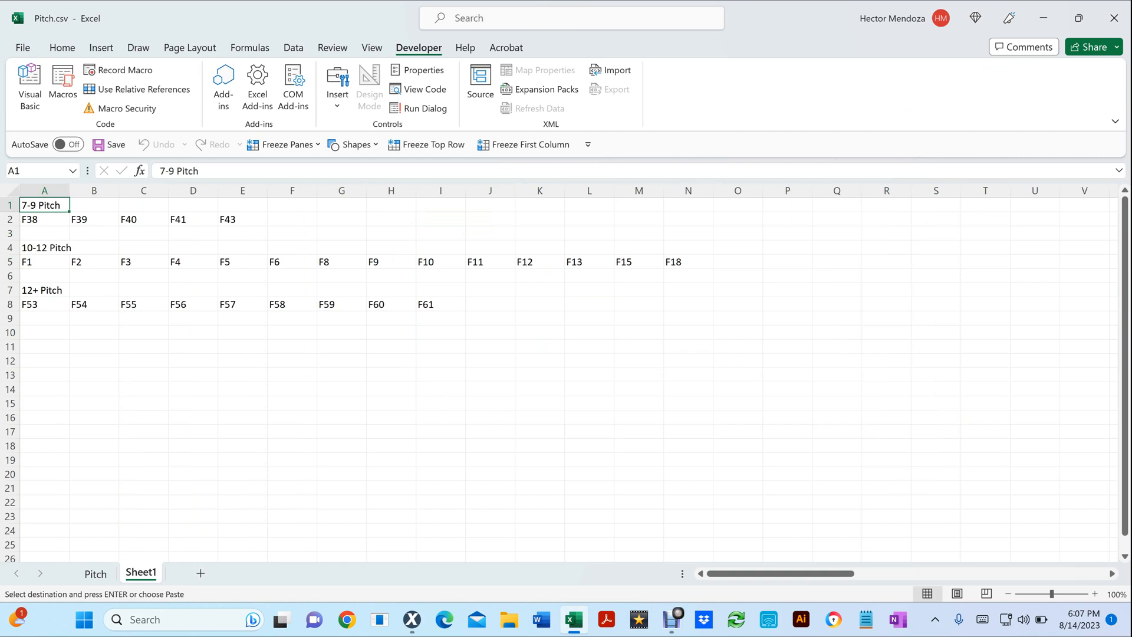
Copy the grouped pitch list in A1:O8 and paste it as text only into a new blank Word document
key("ctrl+shift+End")
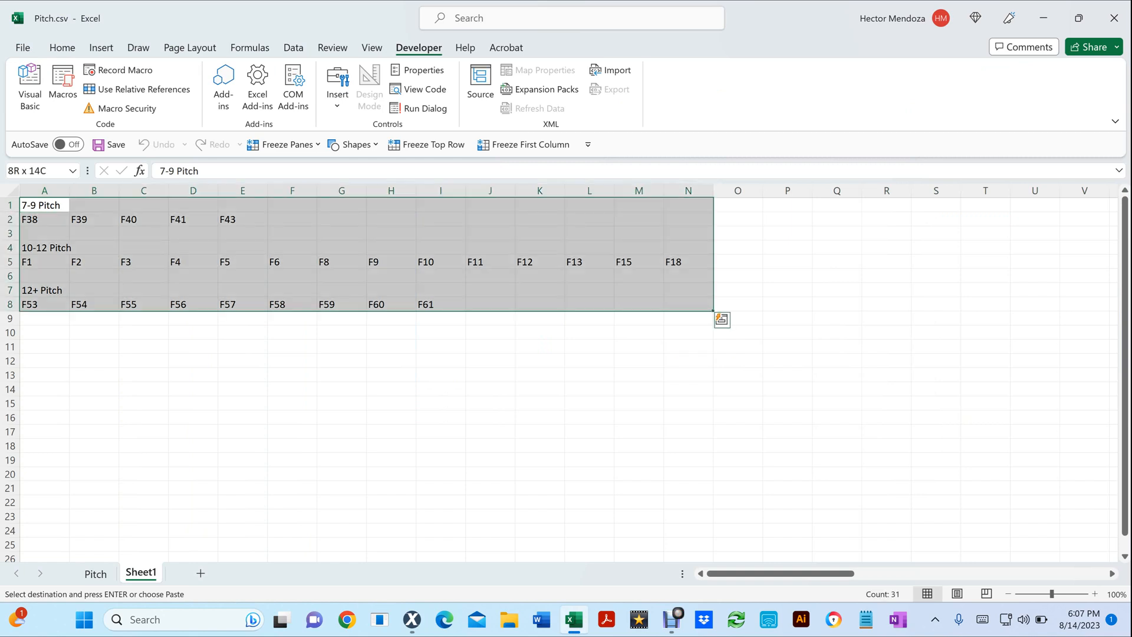
key("shift+Right")
key("ctrl+c")
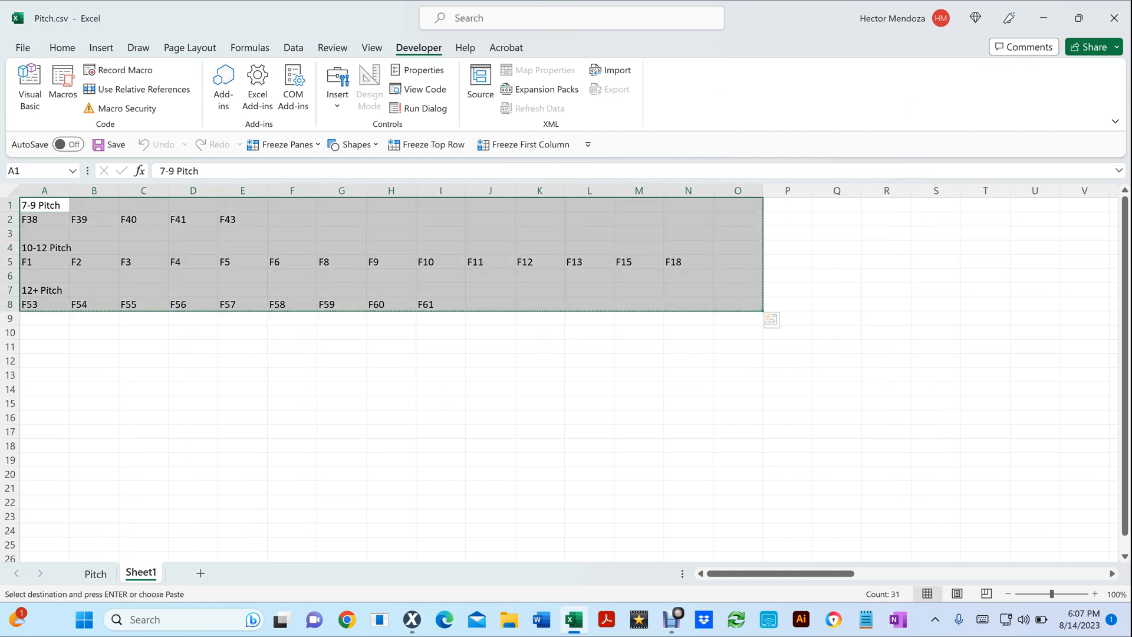
mouse_move(672, 619)
left_click(538, 619)
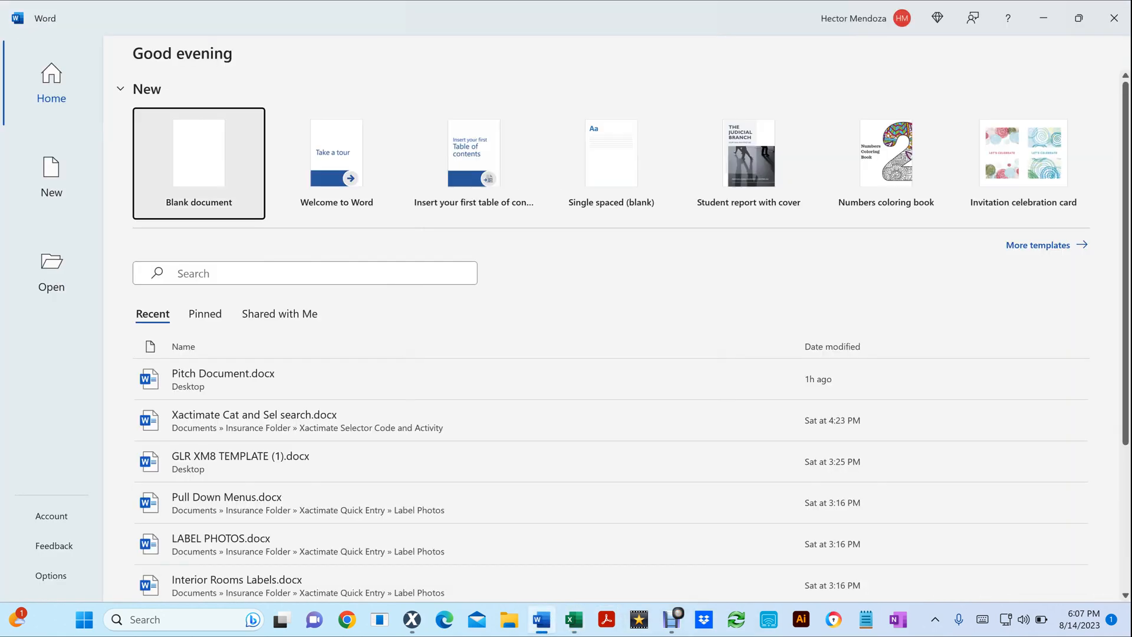
left_click(198, 163)
right_click(394, 274)
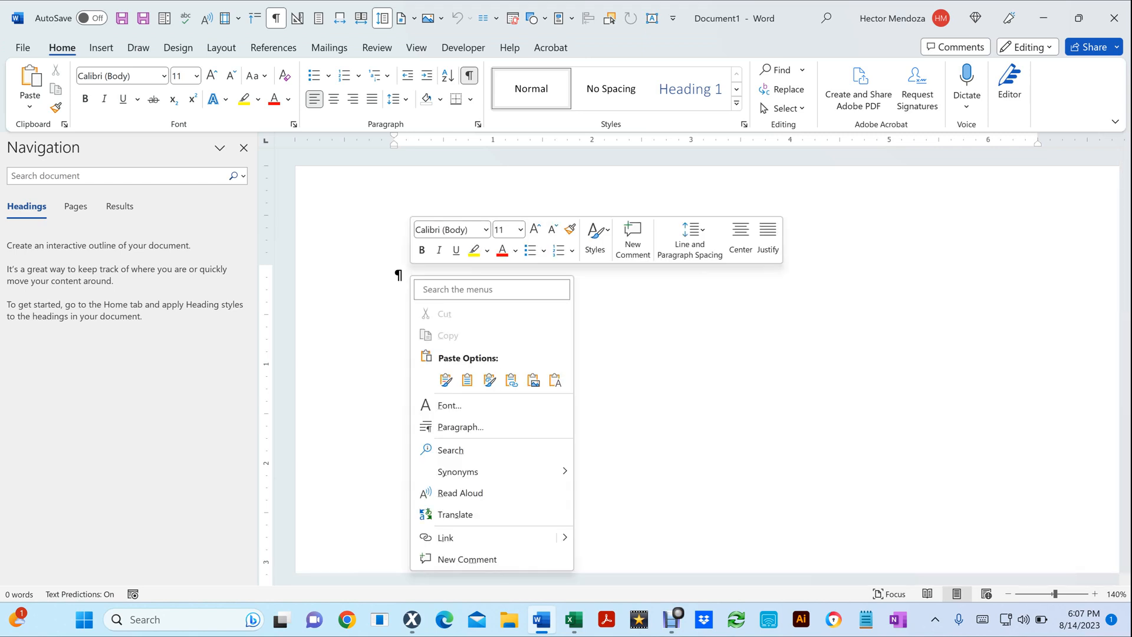
left_click(555, 380)
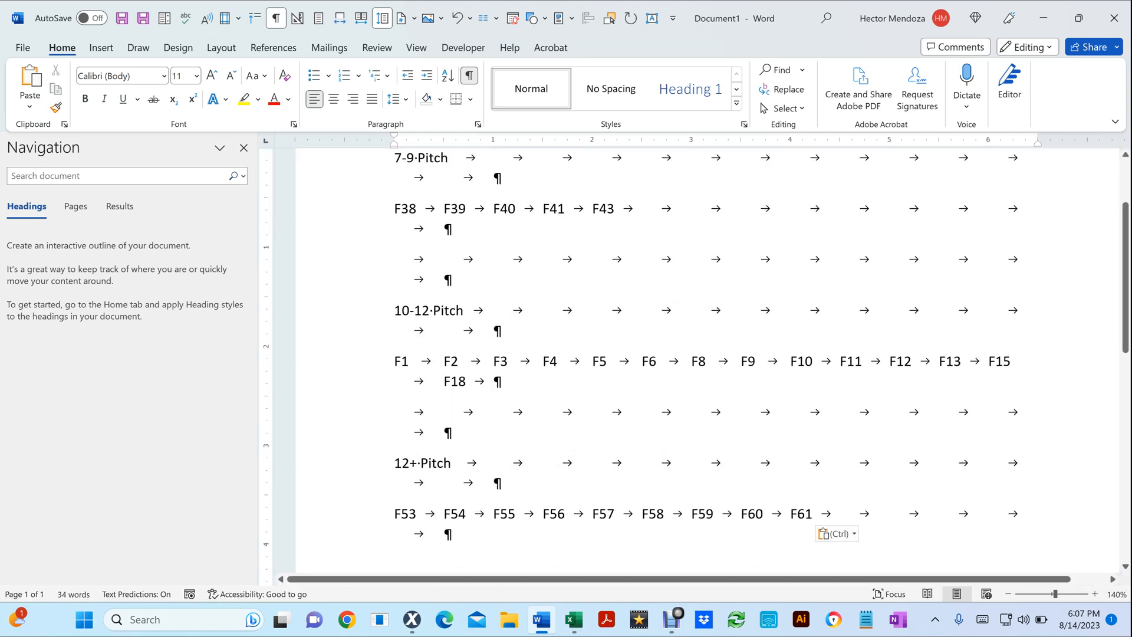
Run the PITCH_CONVERT macro on the pasted face list
left_click(462, 48)
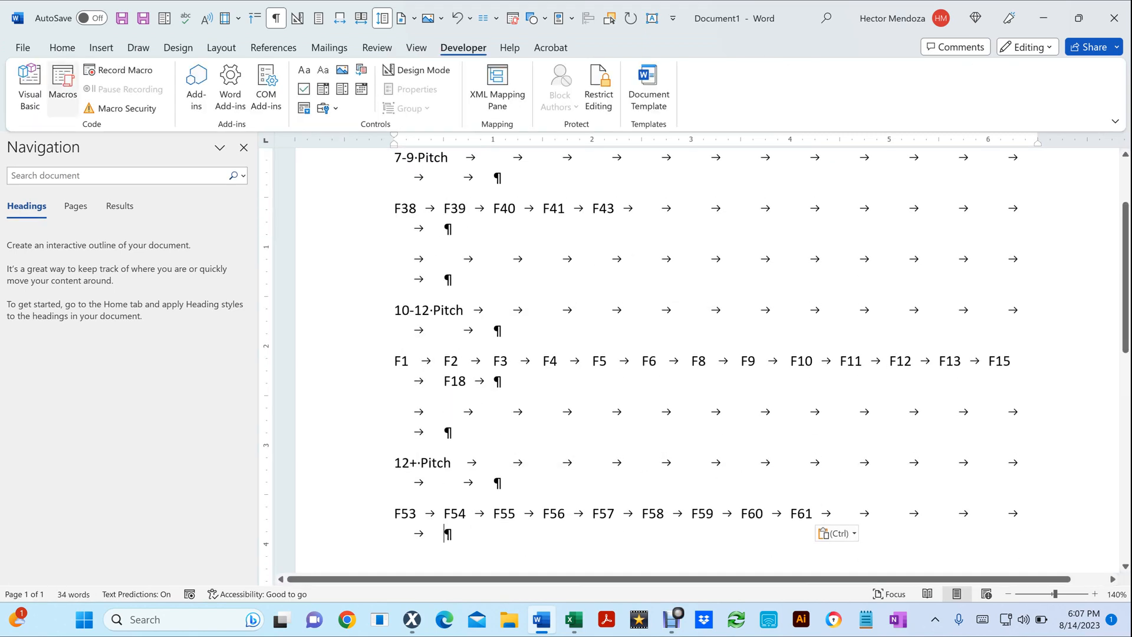
left_click(61, 88)
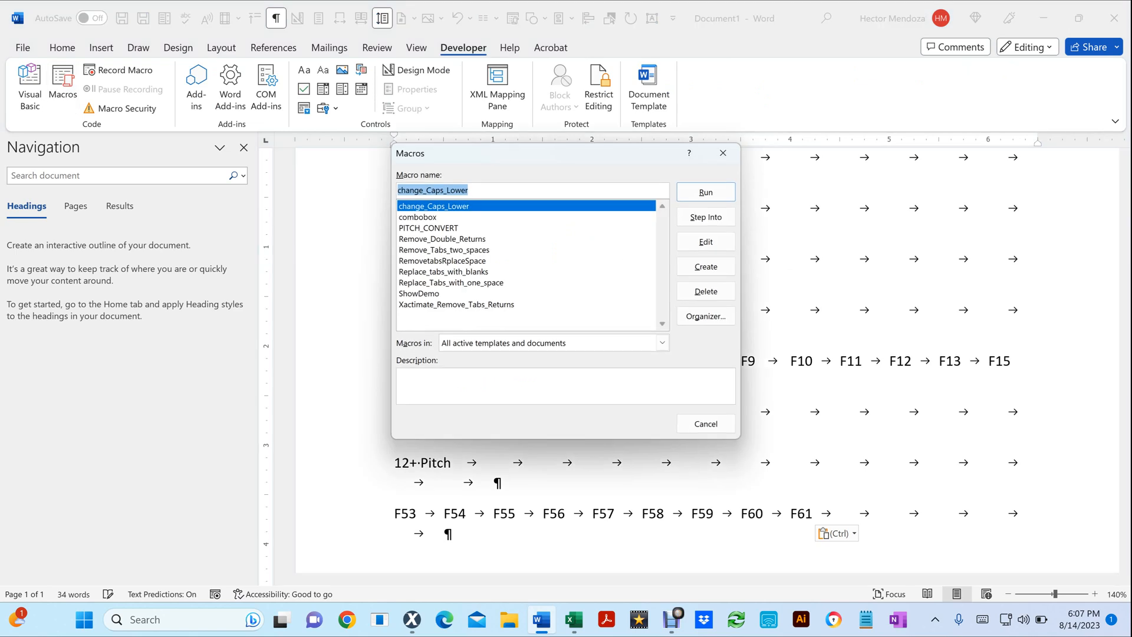
double_click(429, 228)
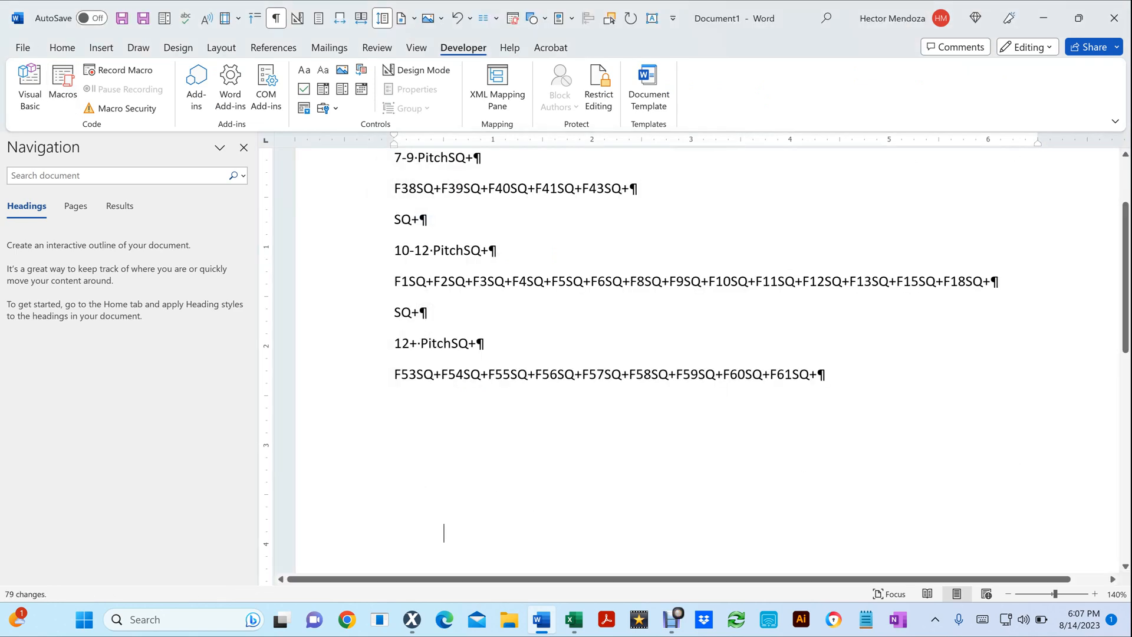
Make the 7-9, 10-12 and 12+ Pitch heading lines bold
triple_click(439, 158)
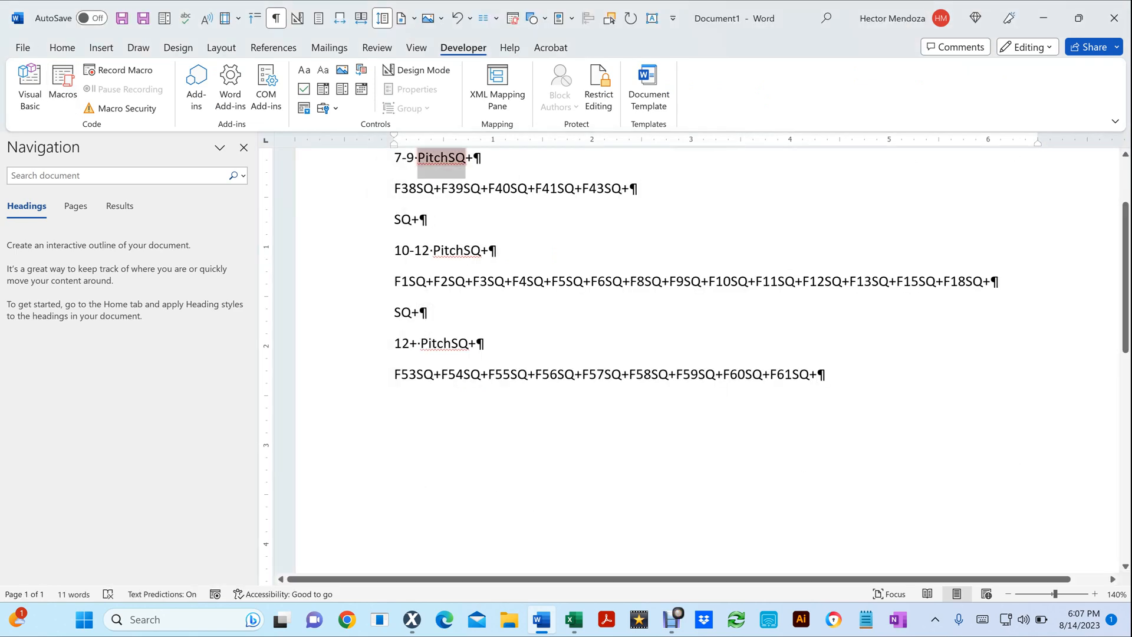
key("ctrl+b")
triple_click(456, 250)
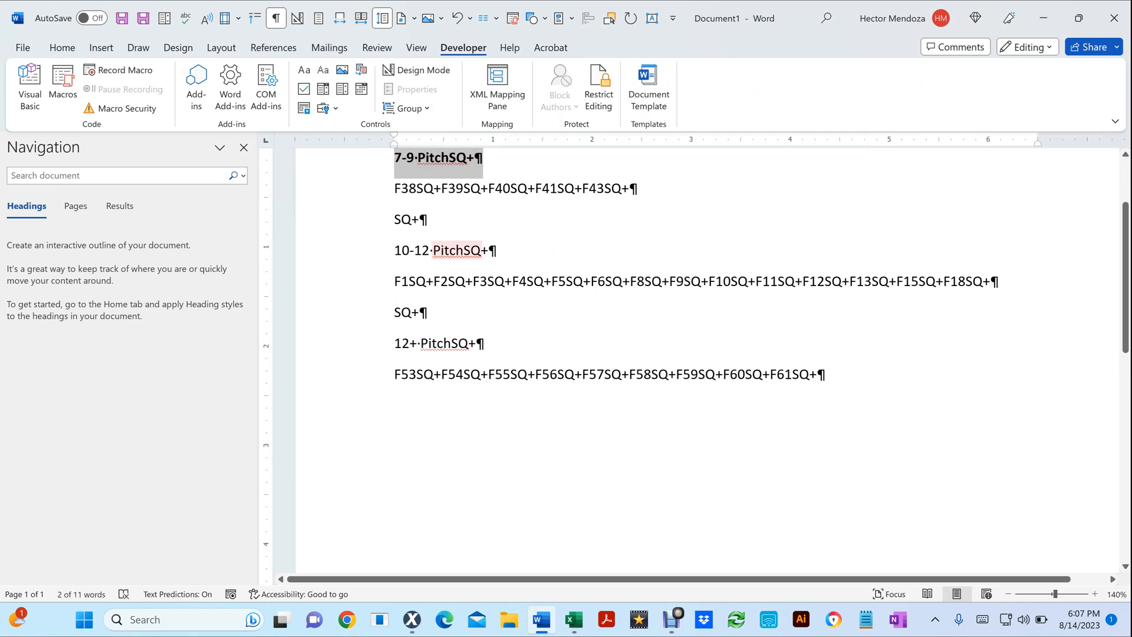
key("ctrl+b")
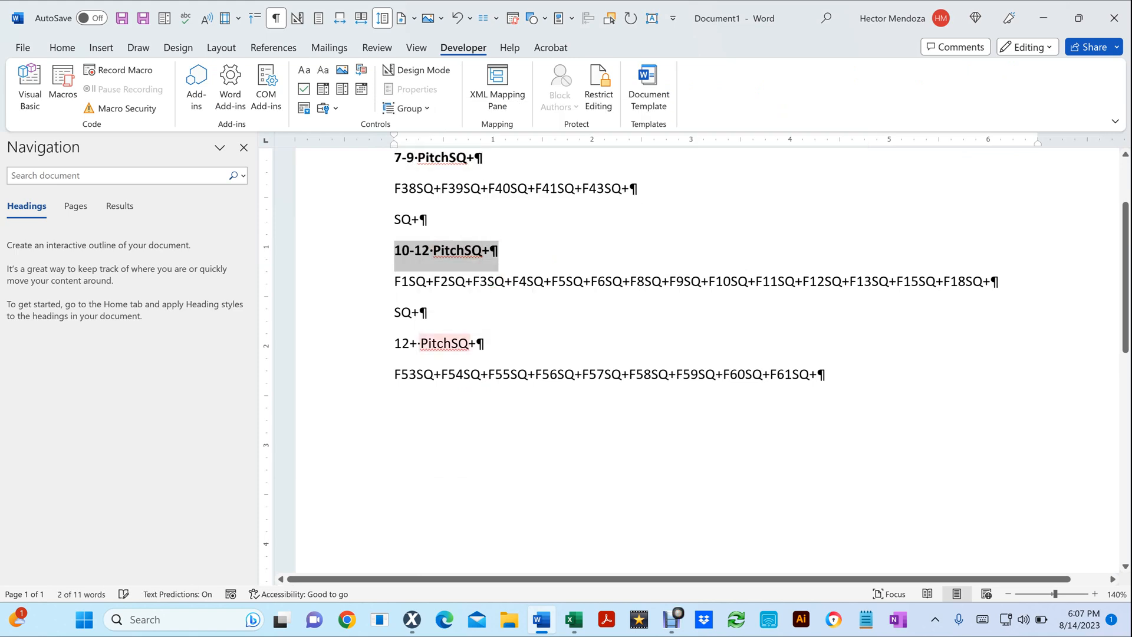
double_click(443, 343)
left_click(443, 344)
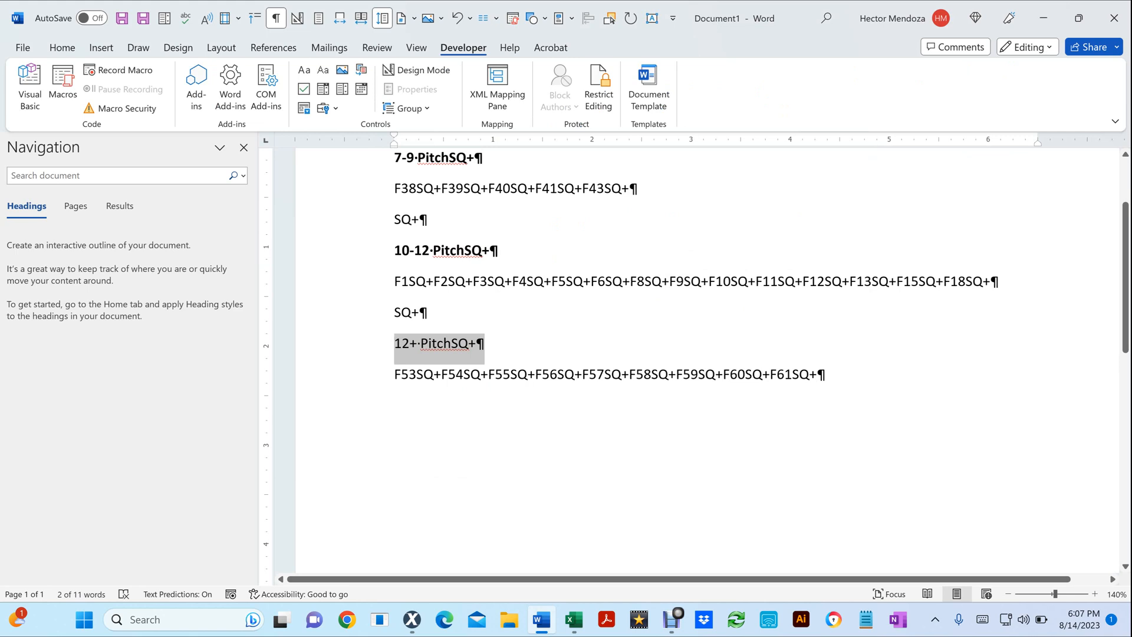
key("ctrl+b")
left_click(420, 312)
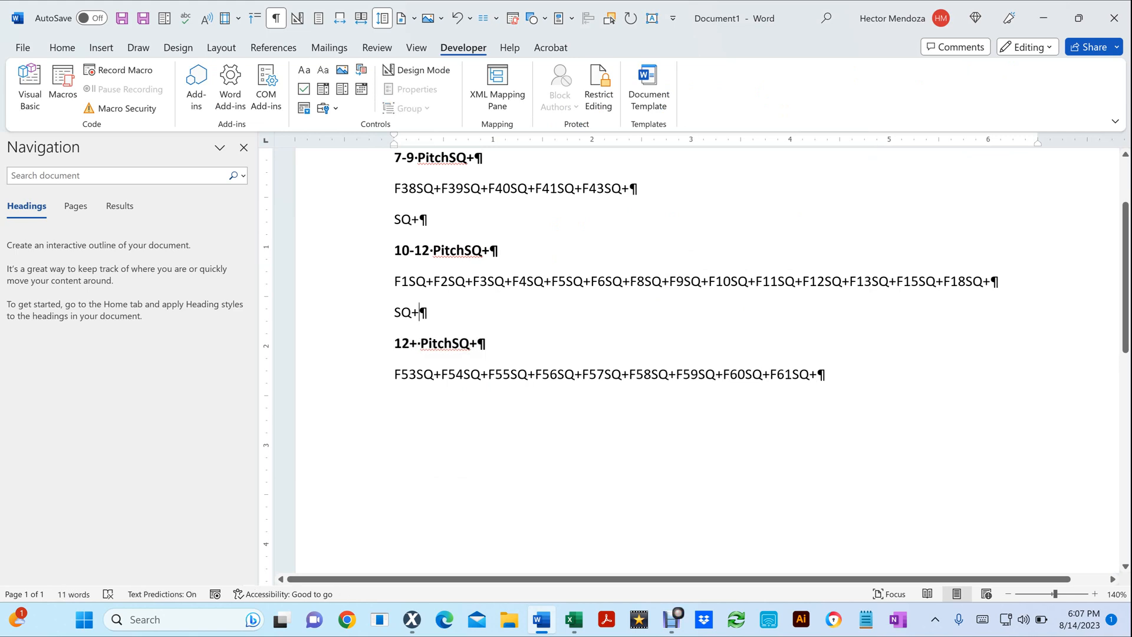
left_click_drag(394, 158, 466, 158)
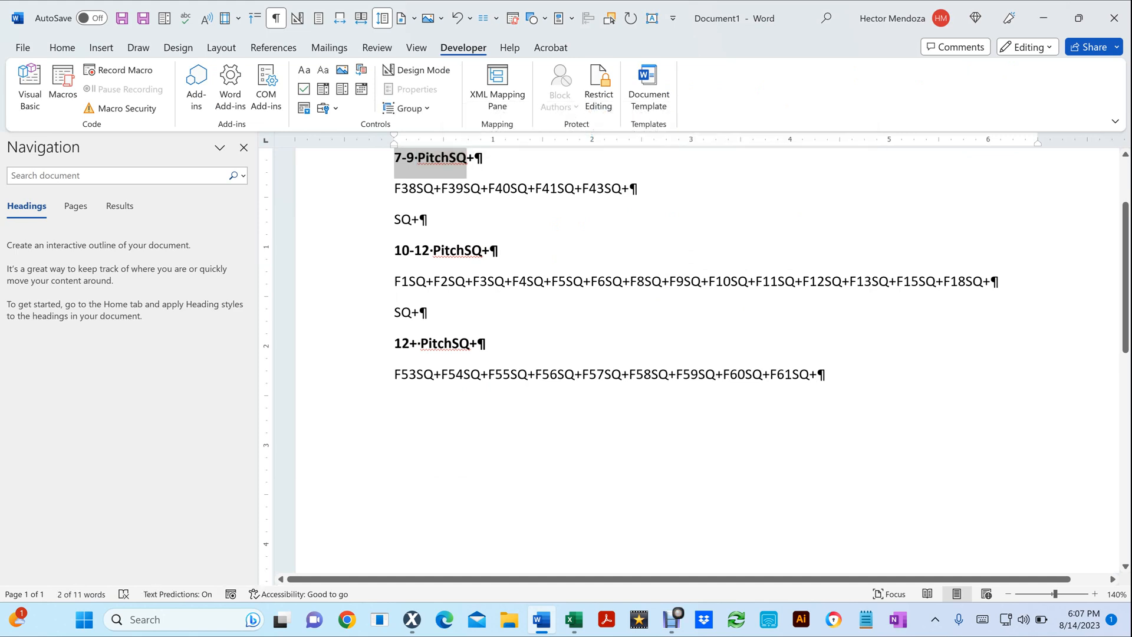
left_click_drag(395, 252, 583, 282)
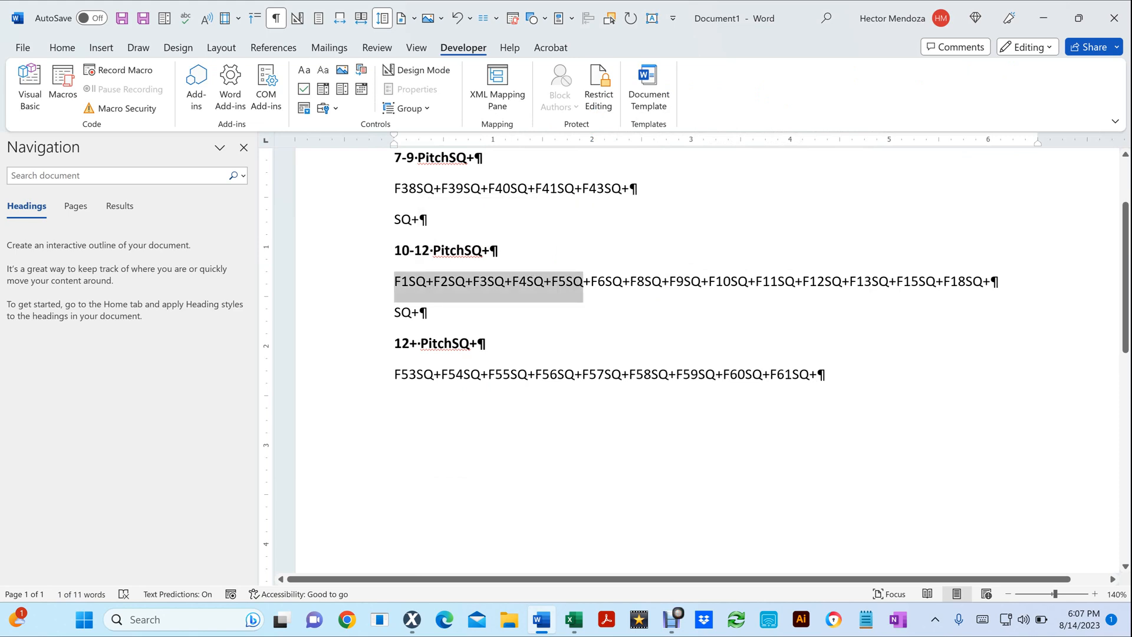
left_click_drag(395, 343, 409, 343)
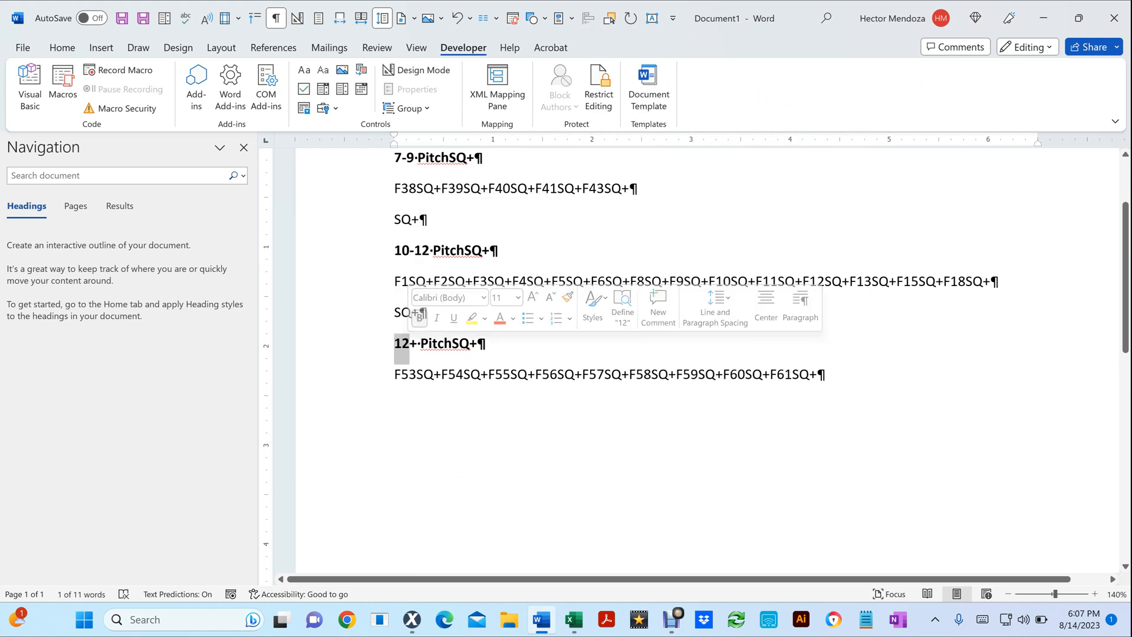
Copy the 7-9 pitch formula without its trailing plus, switch to the PITCHCLAIMS estimate in Xactimate and select the Main Roof group in Estimate Items
left_click_drag(394, 189, 621, 189)
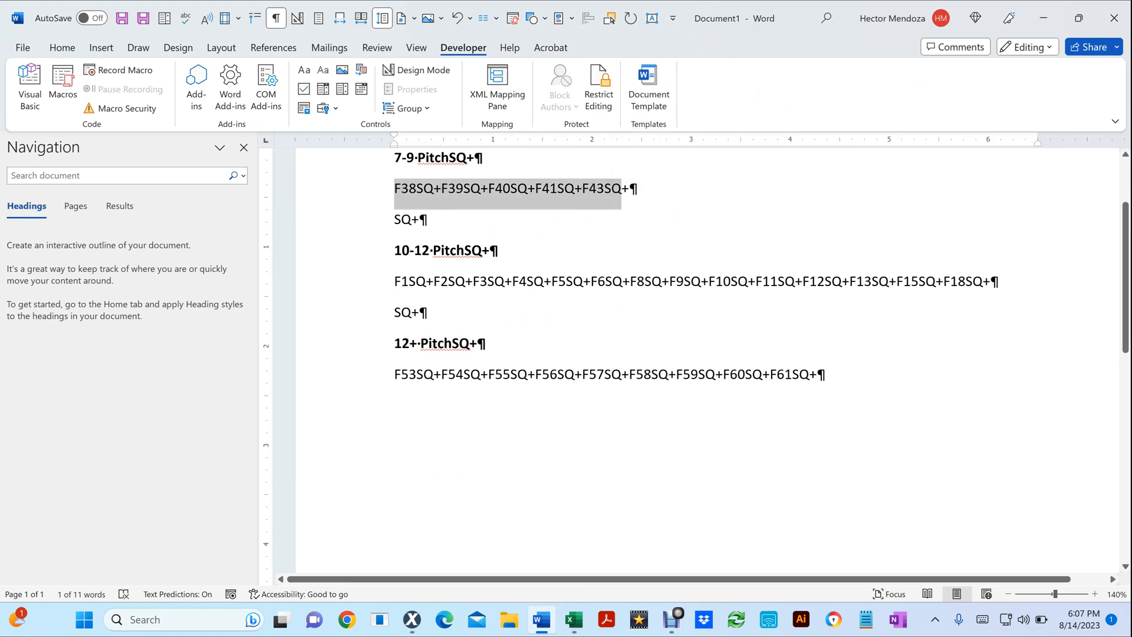
left_click(411, 618)
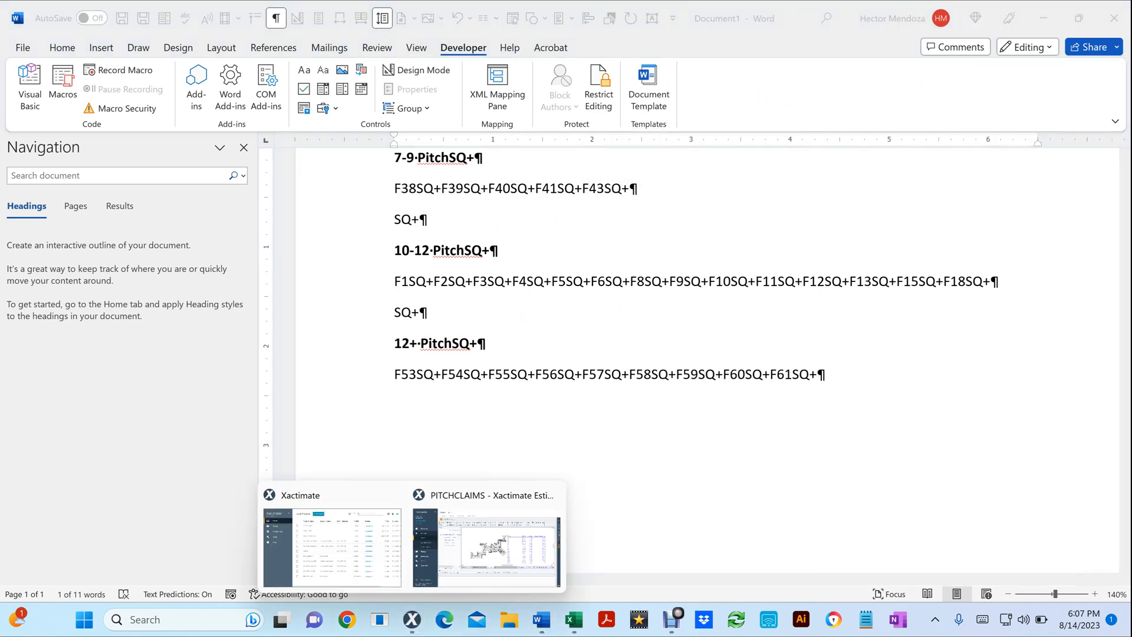
left_click(487, 536)
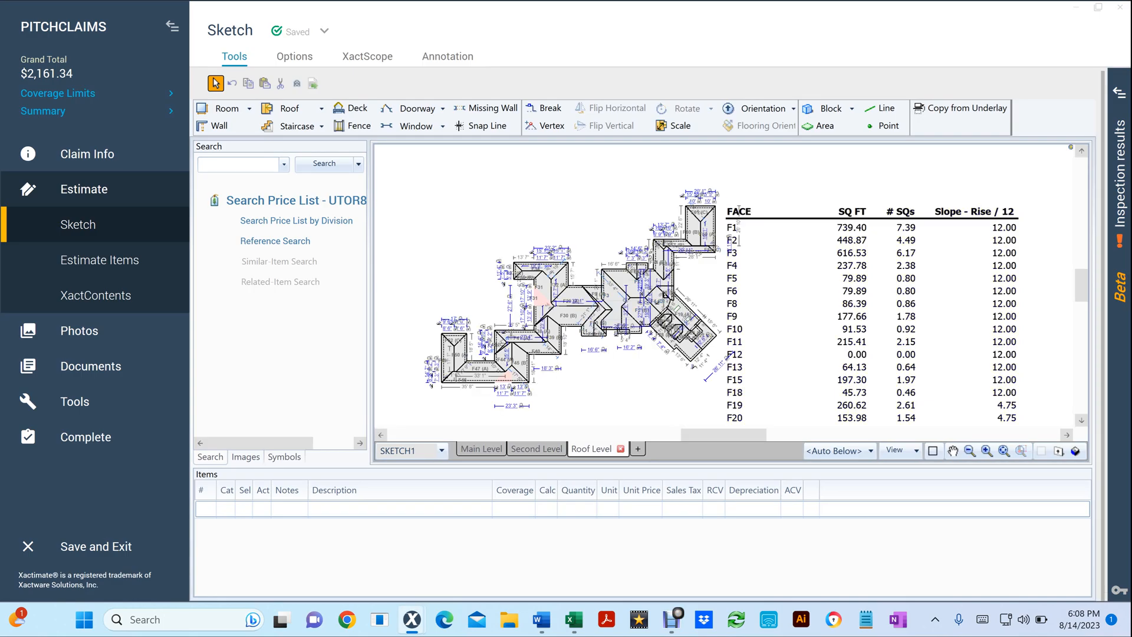
left_click(99, 260)
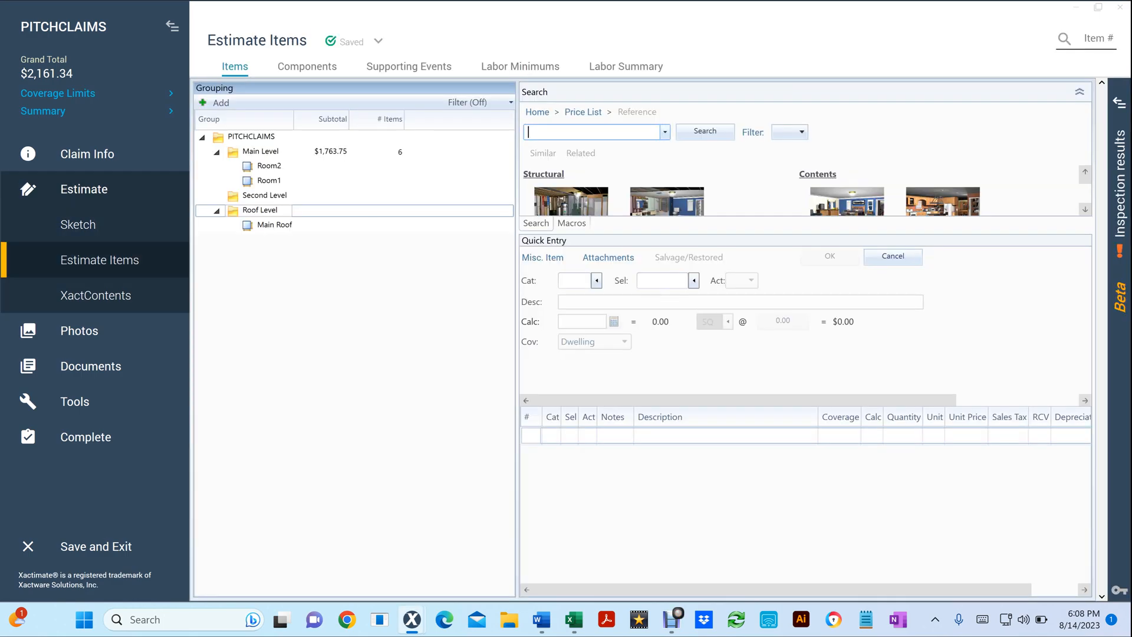
left_click(274, 224)
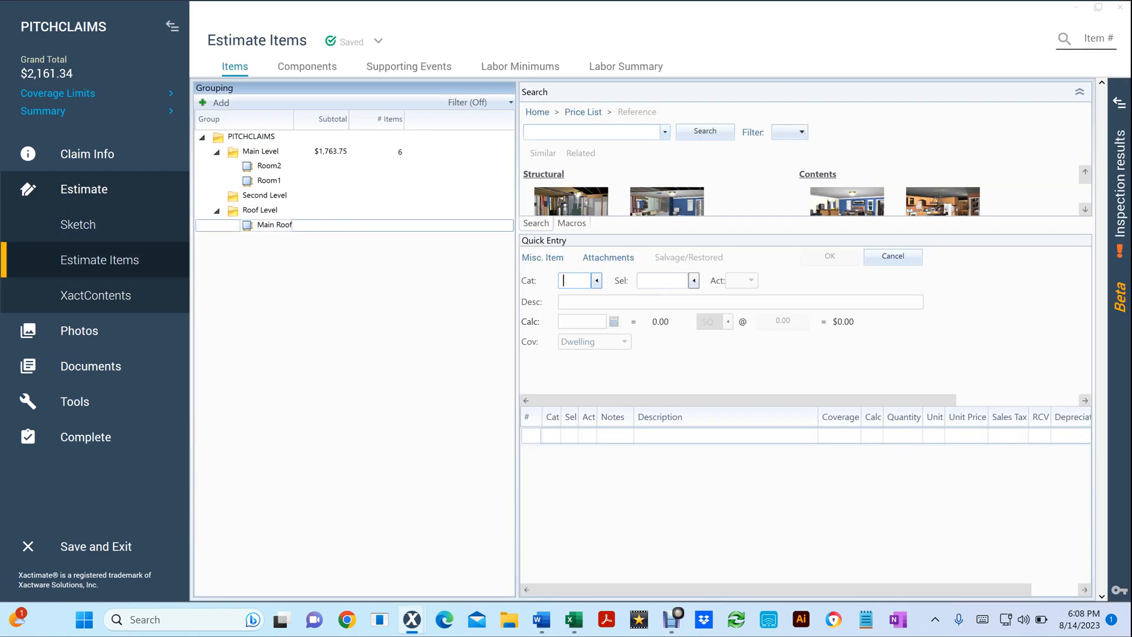
Add an RFG STEEP line item for 7/12 to 9/12 slope with the quantity calculation F38SQ+F39SQ+F40SQ+F41SQ+F43SQ
type("RFG")
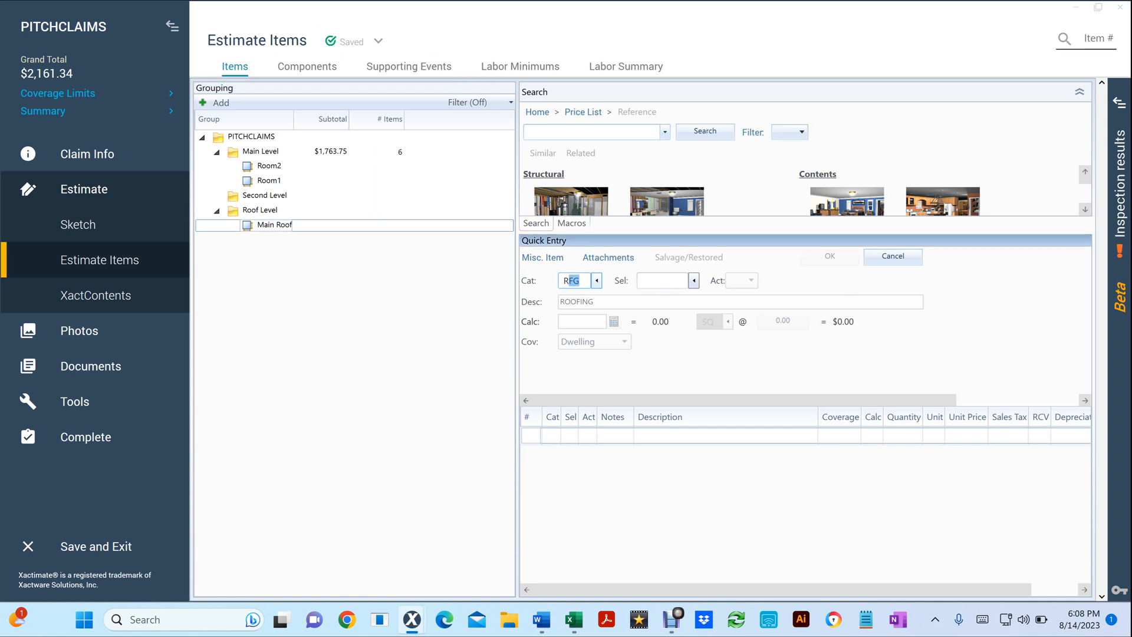
key("Tab")
type("ST")
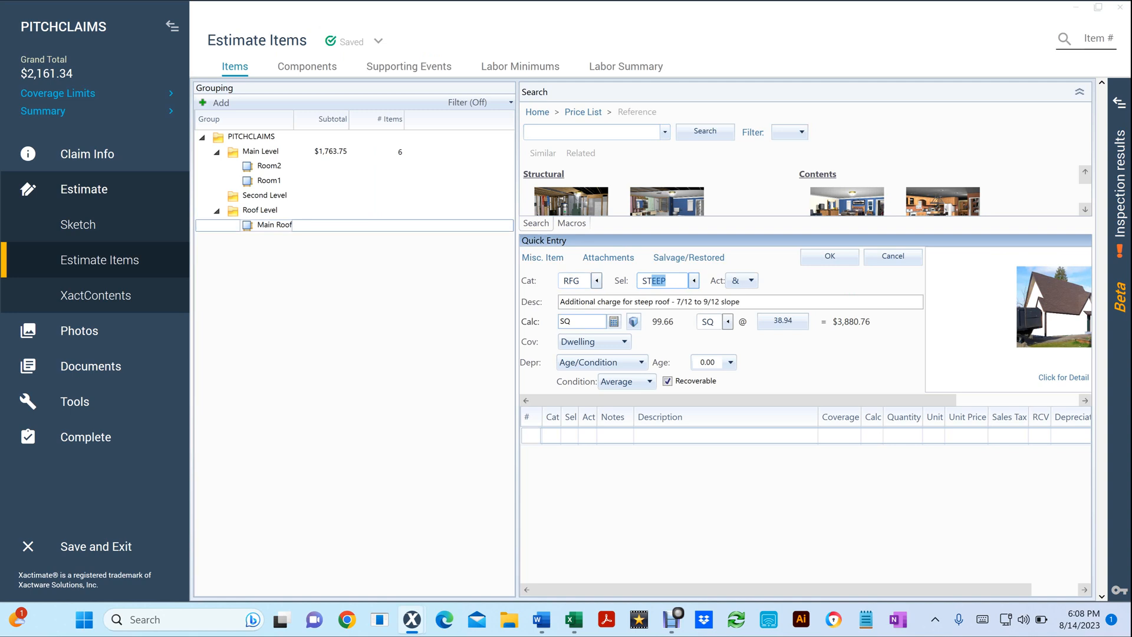
key("Tab")
type("F41SQ+F43SQ")
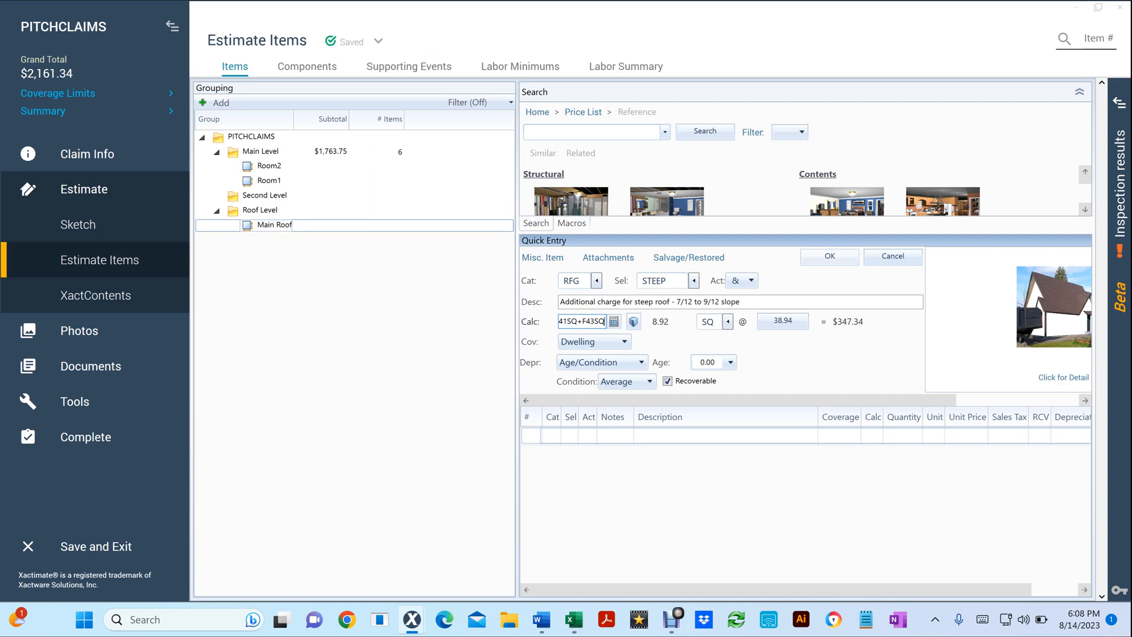
key("Return")
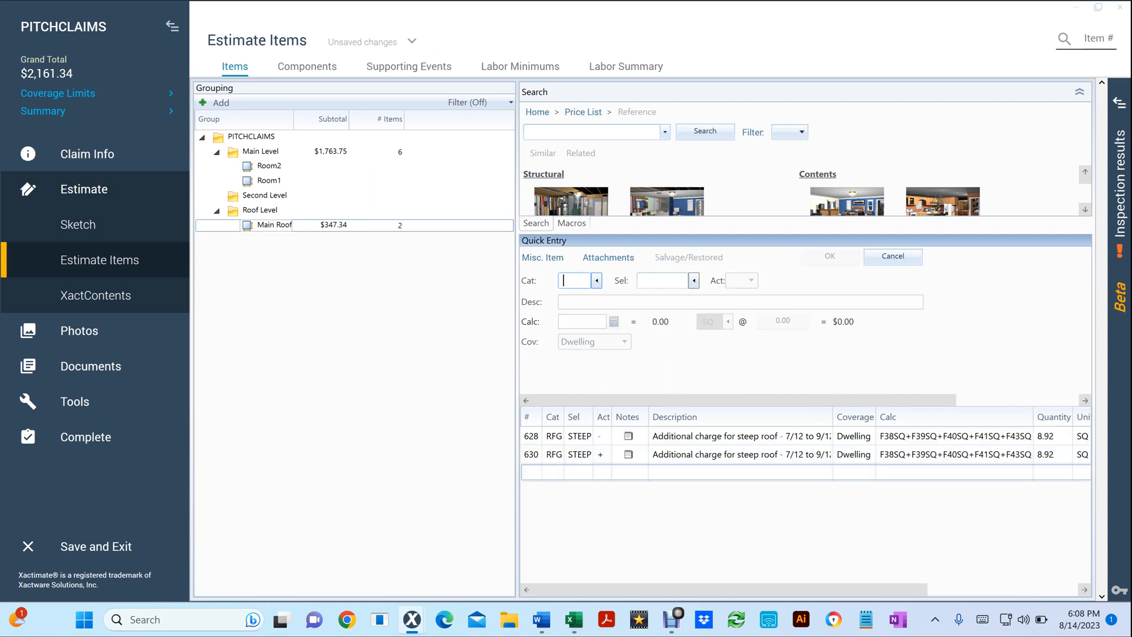
Switch to the Word document, copy the 10-12 pitch formula without its trailing plus, and return to the Xactimate estimate
key("alt+Tab")
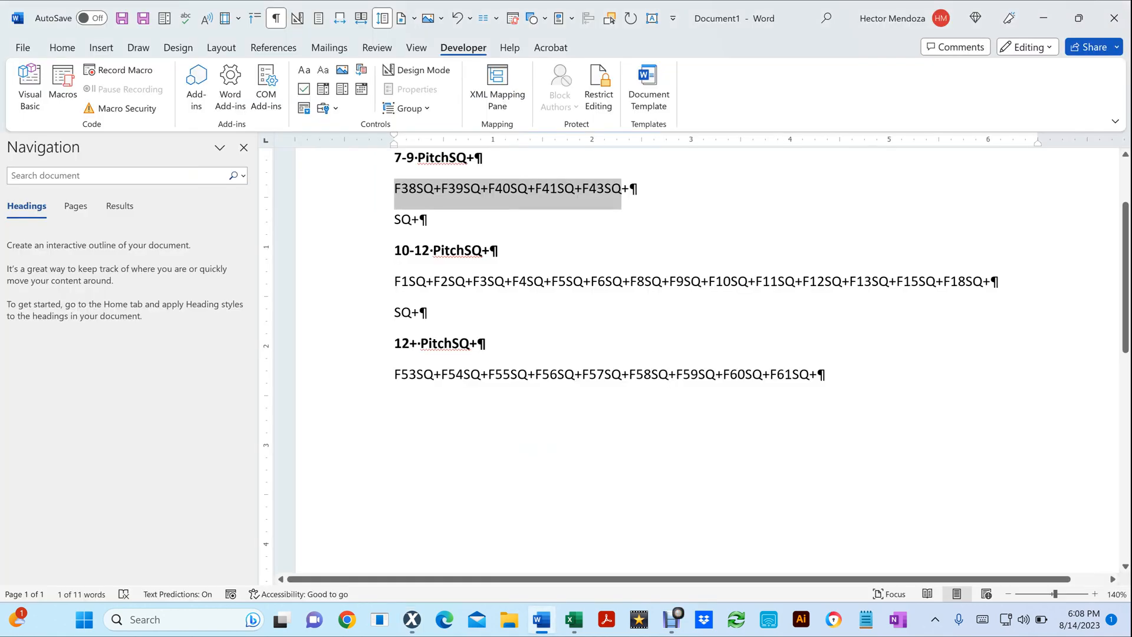
left_click_drag(394, 281, 984, 281)
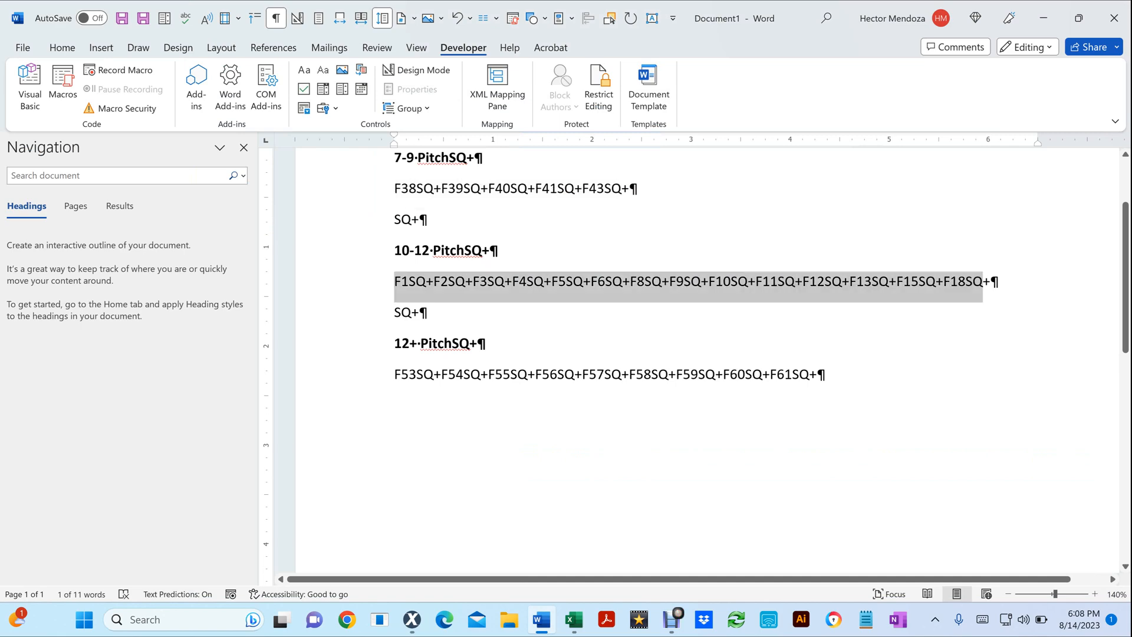
key("alt+Tab")
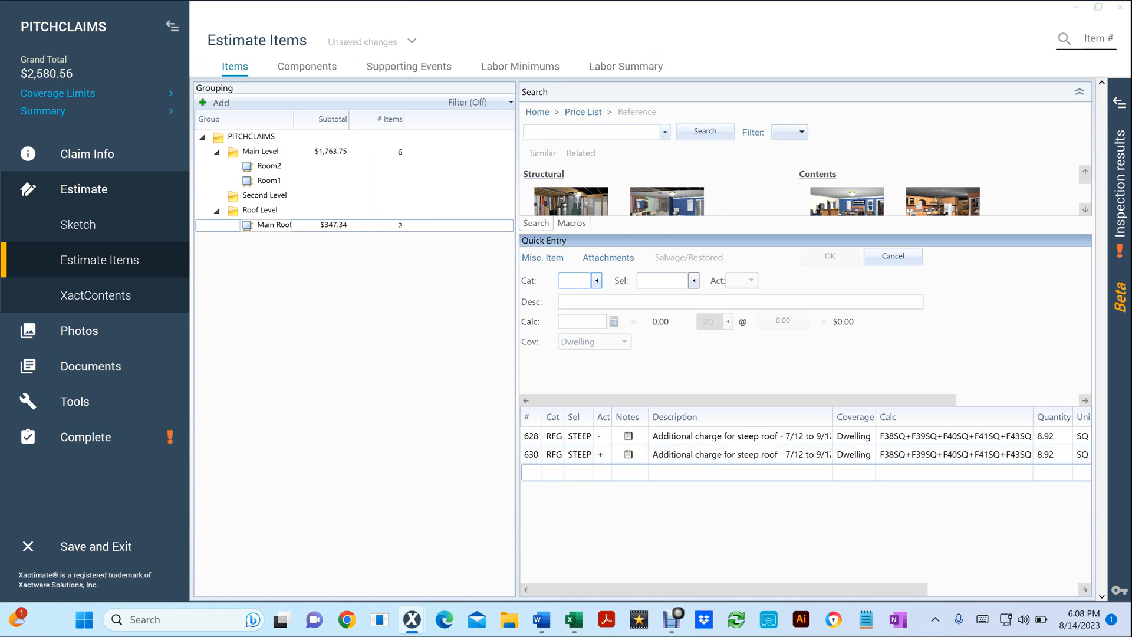
Add an RFG STEEP> line item for 10/12 - 12/12 slope with the calculation F1SQ+F2SQ+F3SQ+F4SQ+F5SQ+F6SQ+F8SQ+F9SQ+F10SQ+F11SQ+F12SQ+F13SQ+F15SQ+F18SQ
left_click(740, 472)
type("RFG")
key("Tab")
type("S")
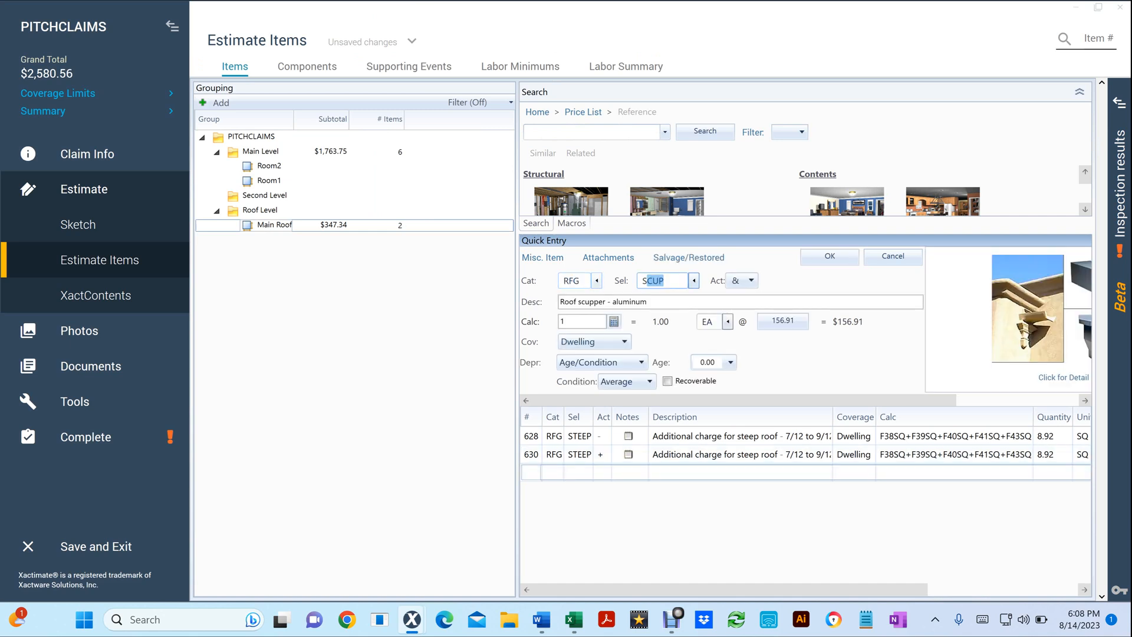
type("TEEP")
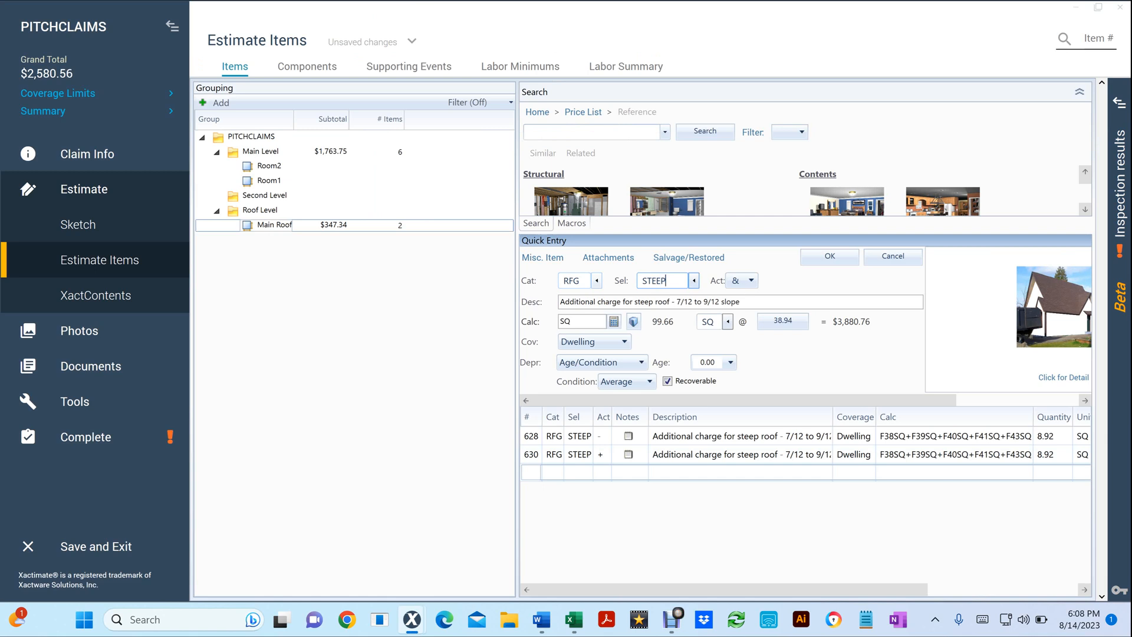
type(">")
key("Tab")
key("ctrl+v")
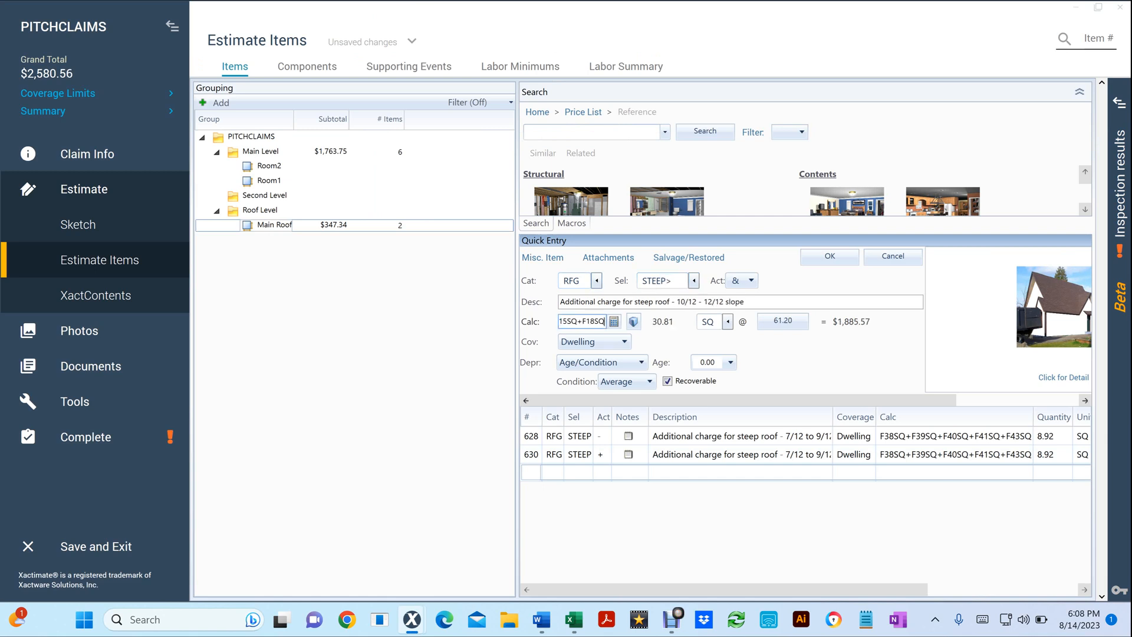
key("Return")
Switch to the Word document, copy the 12+ pitch formula without its trailing plus, and return to the Xactimate estimate
key("alt+Tab")
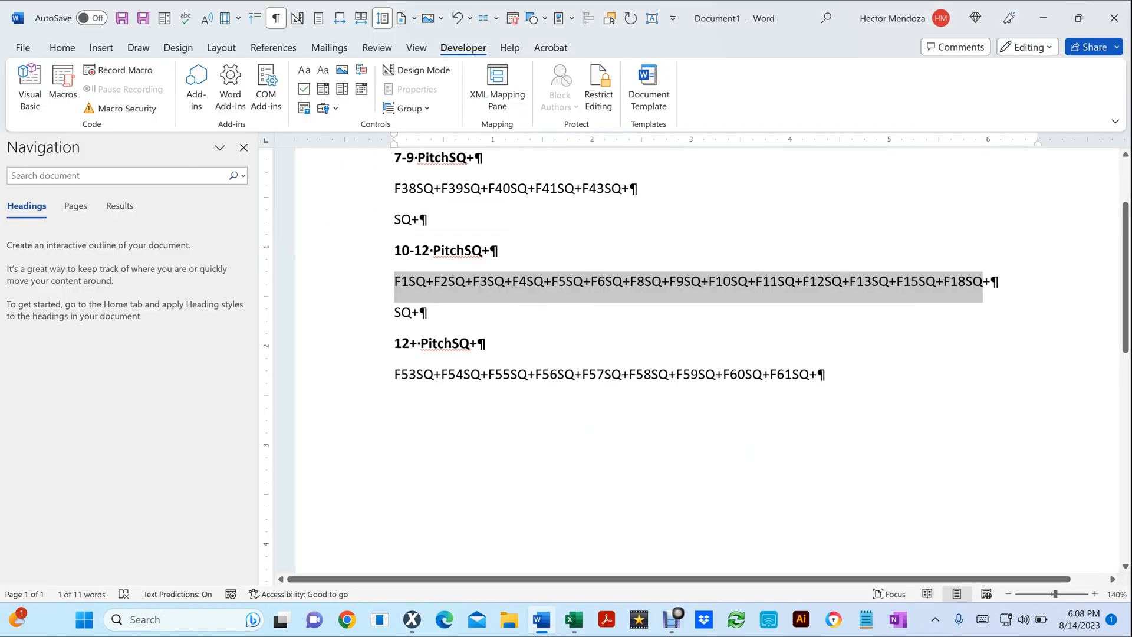
left_click_drag(394, 375, 809, 376)
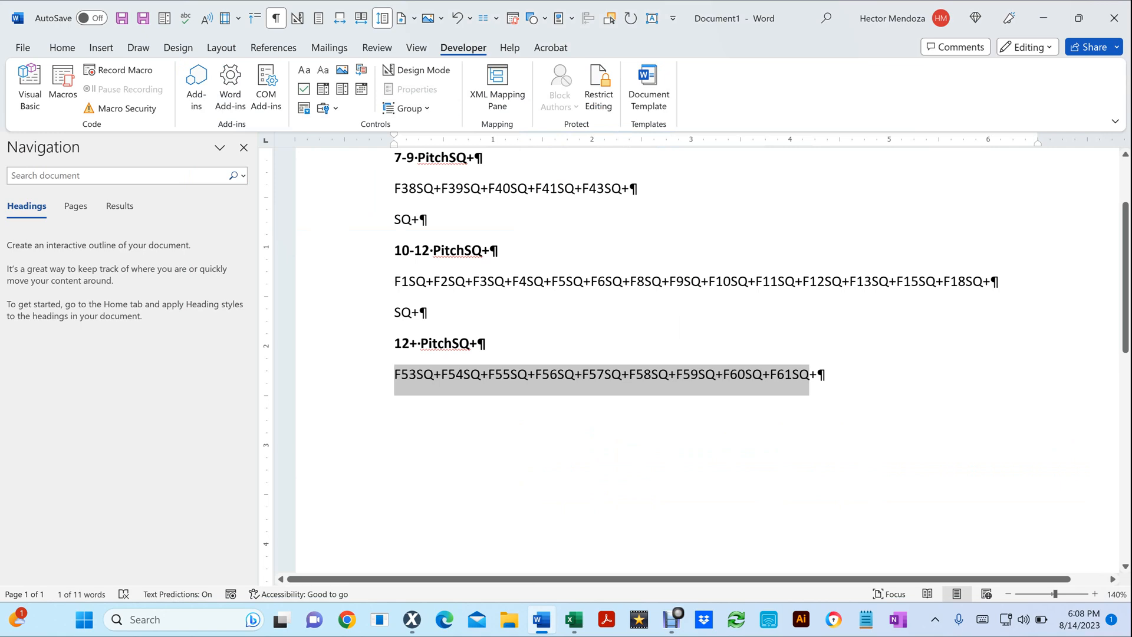
key("alt+Tab")
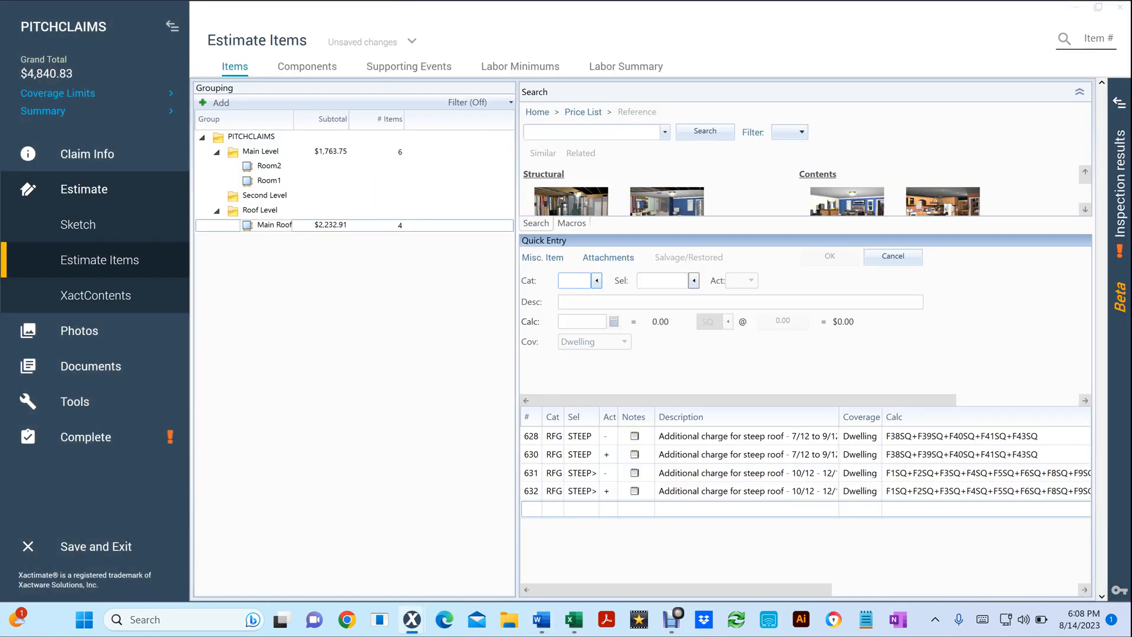
Add an RFG STEEP>> line item for slope greater than 12/12 with the calculation F53SQ+F54SQ+F55SQ+F56SQ+F57SQ+F58SQ+F59SQ+F60SQ+F61SQ
type("RFG")
key("Tab")
type("STEEP")
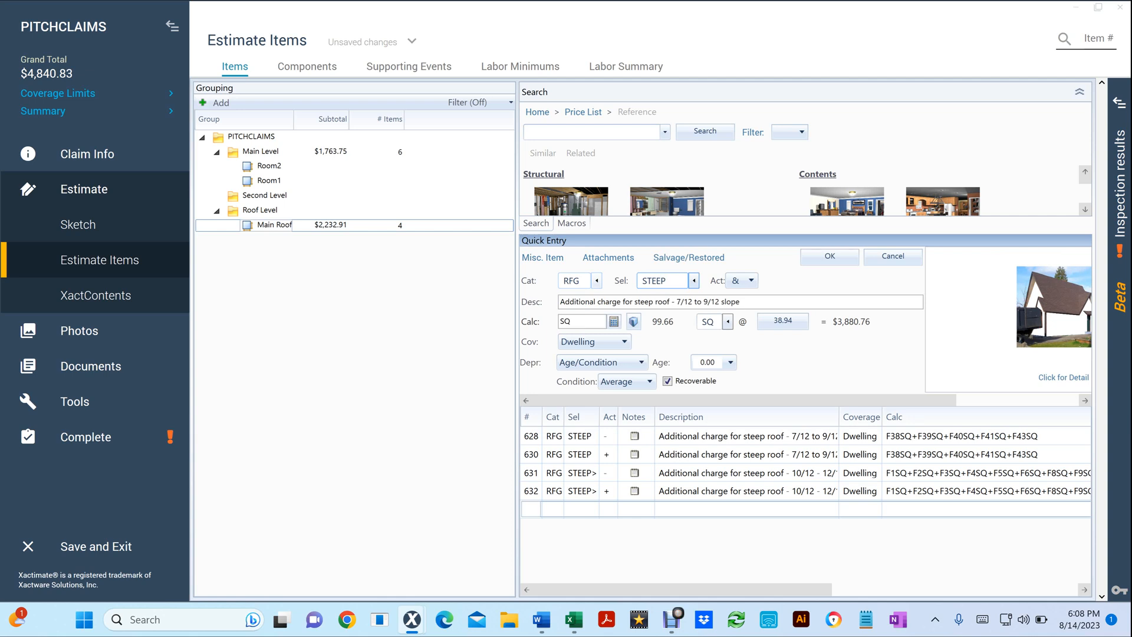
type(">>")
key("Tab")
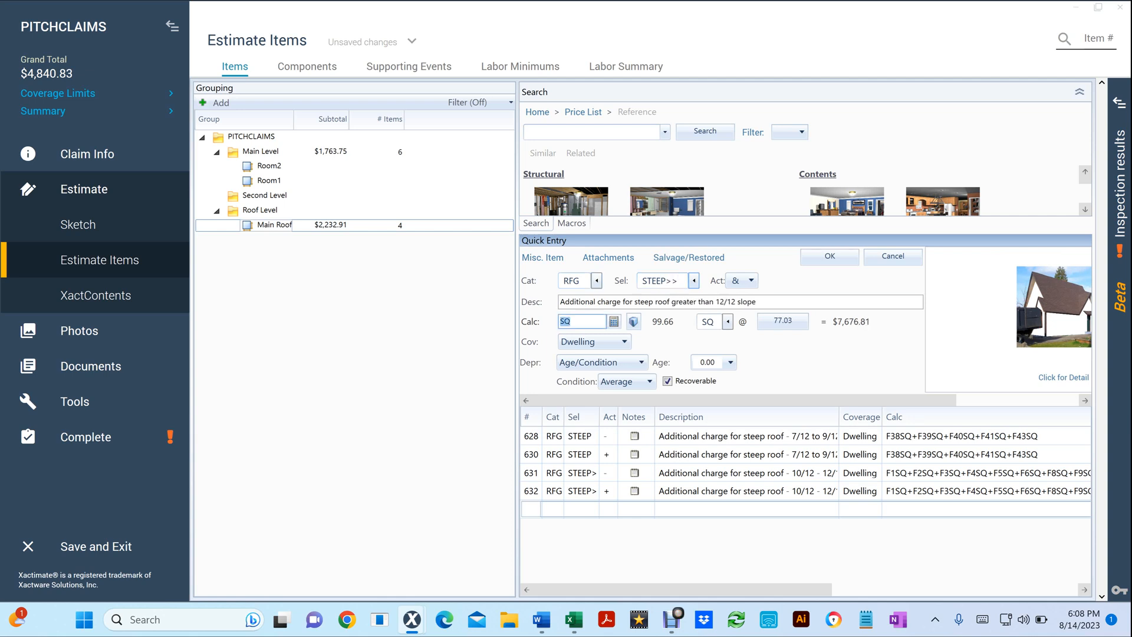
key("ctrl+v")
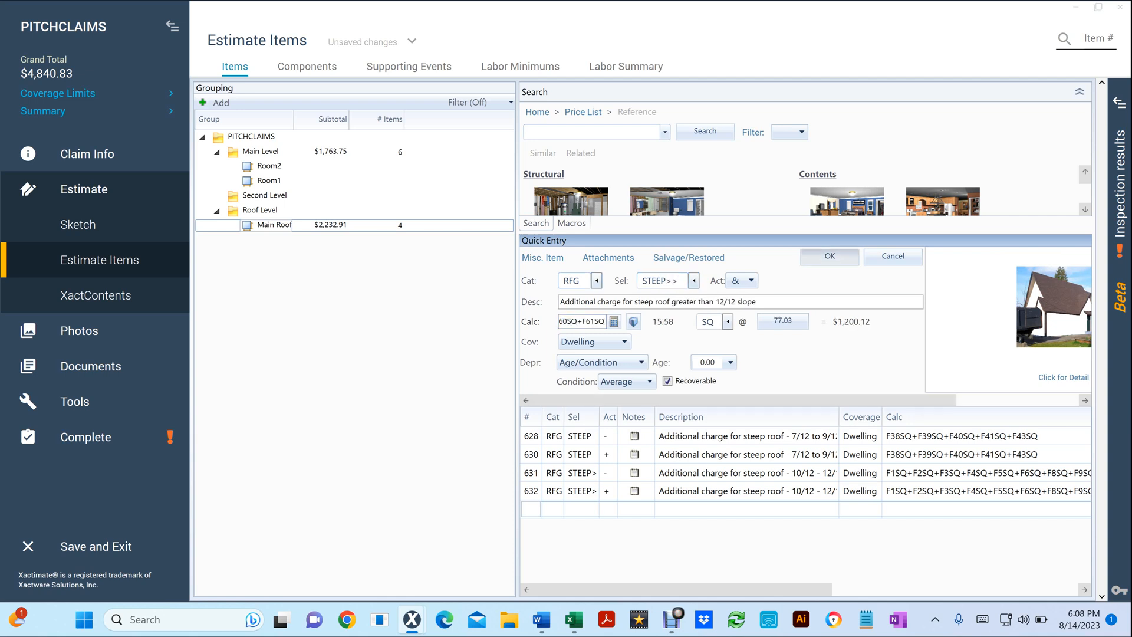
key("Return")
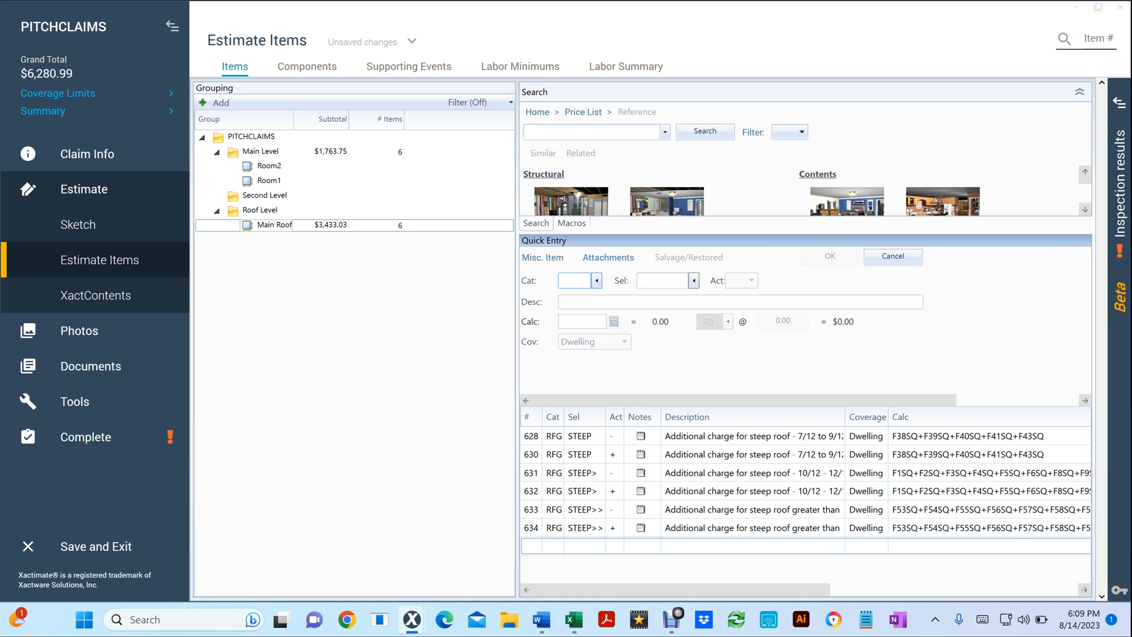
mouse_move(672, 619)
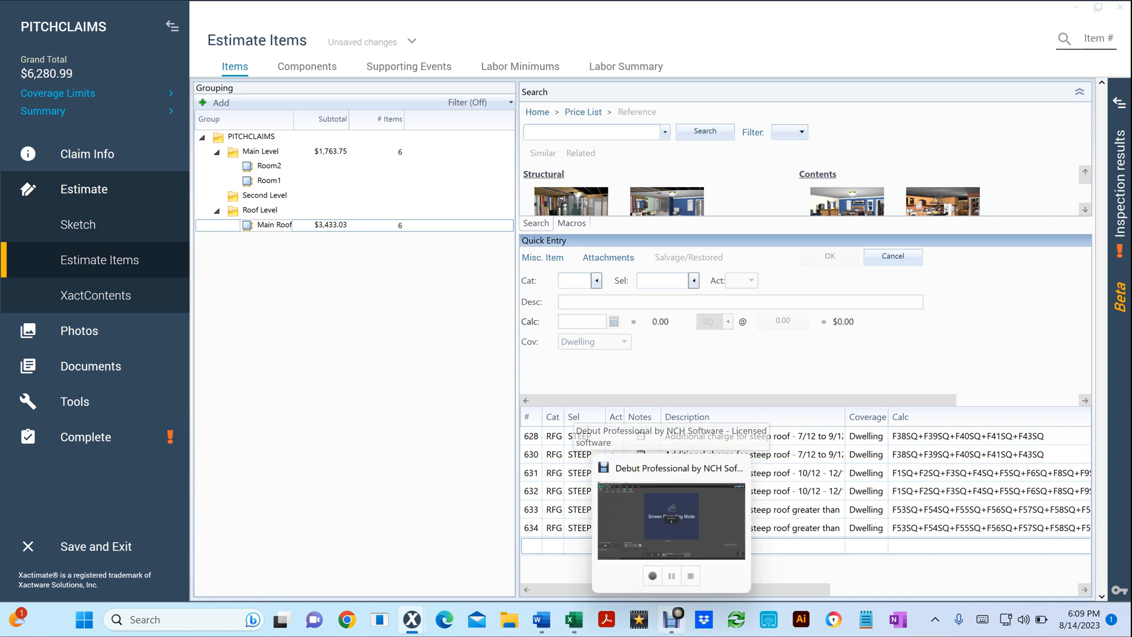
left_click(671, 519)
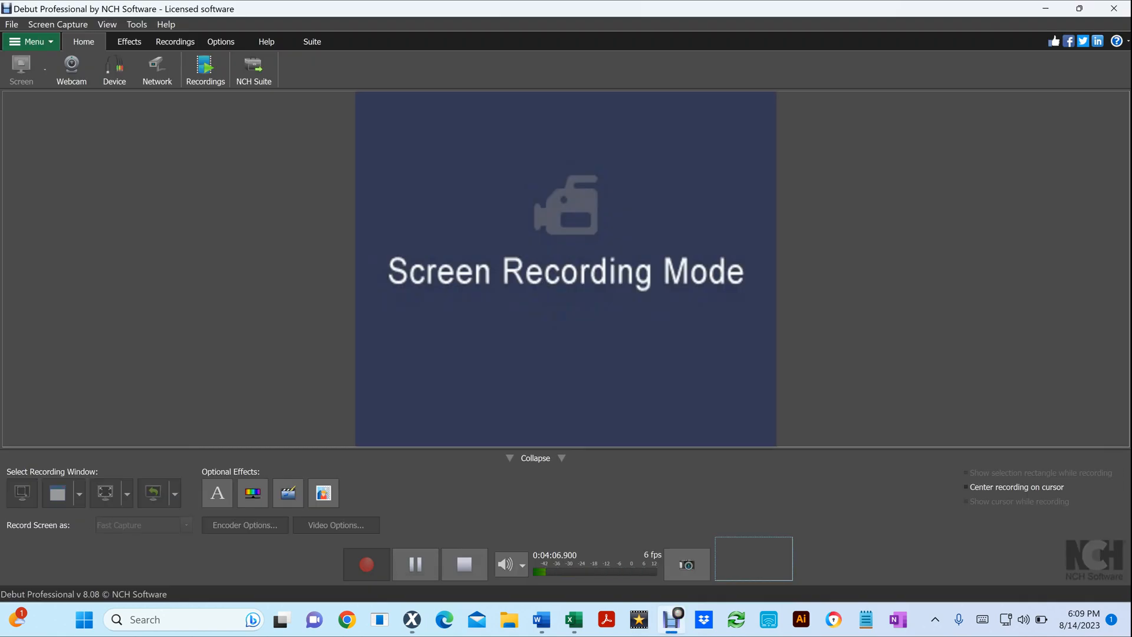